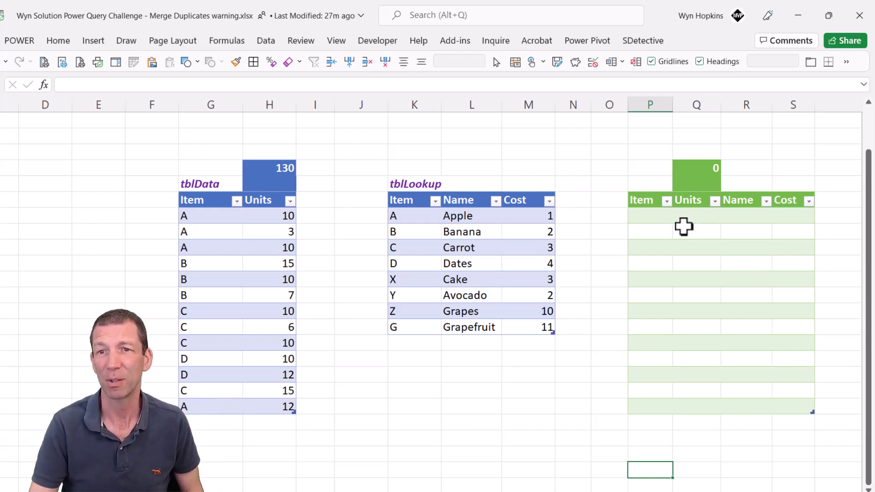
# Refresh the green result table and check its merged Units and Cost values
pyautogui.rightClick(684, 230)
pyautogui.click(716, 248)
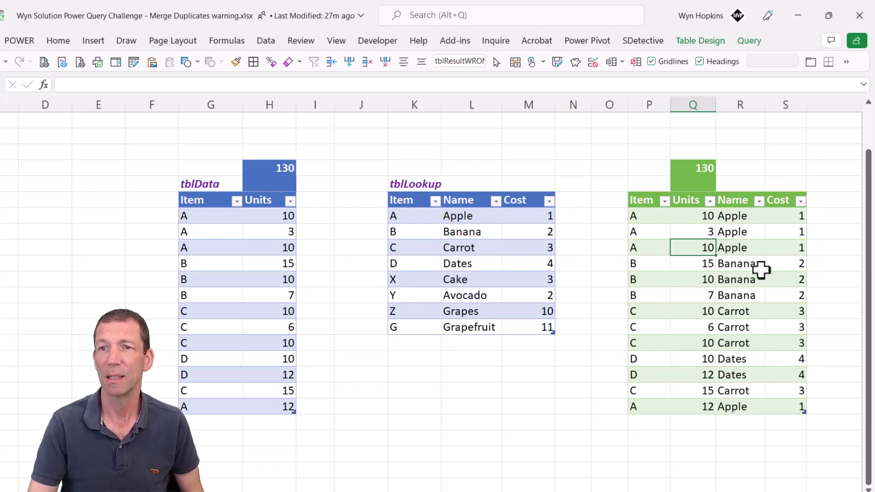
pyautogui.click(689, 193)
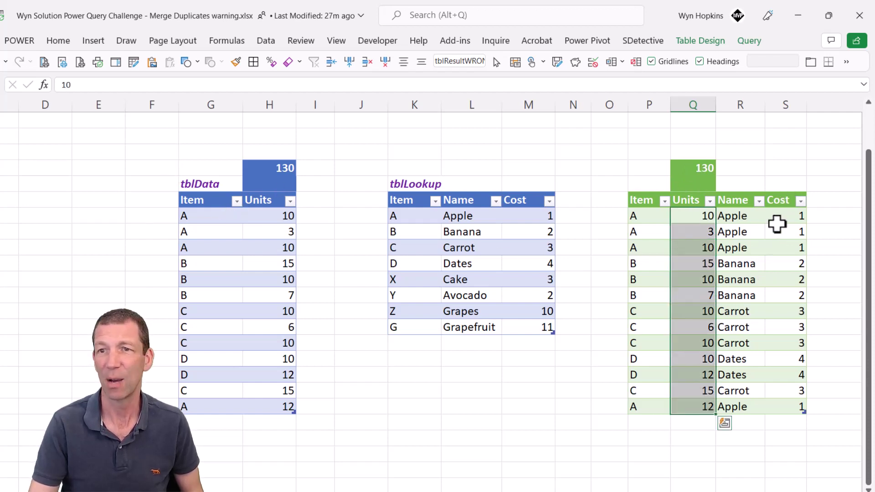
pyautogui.click(779, 220)
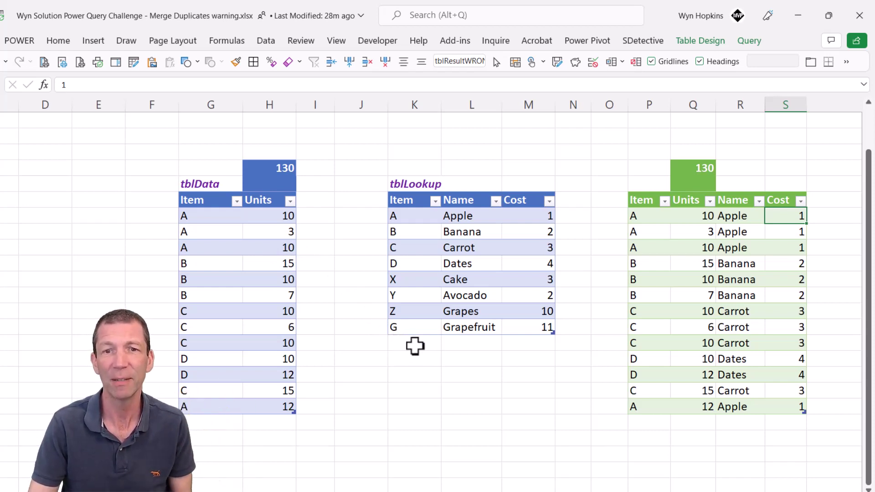
# Change tblLookup's X code to C and refresh, giving duplicated Carrot and Cake rows totalling 171
pyautogui.click(410, 280)
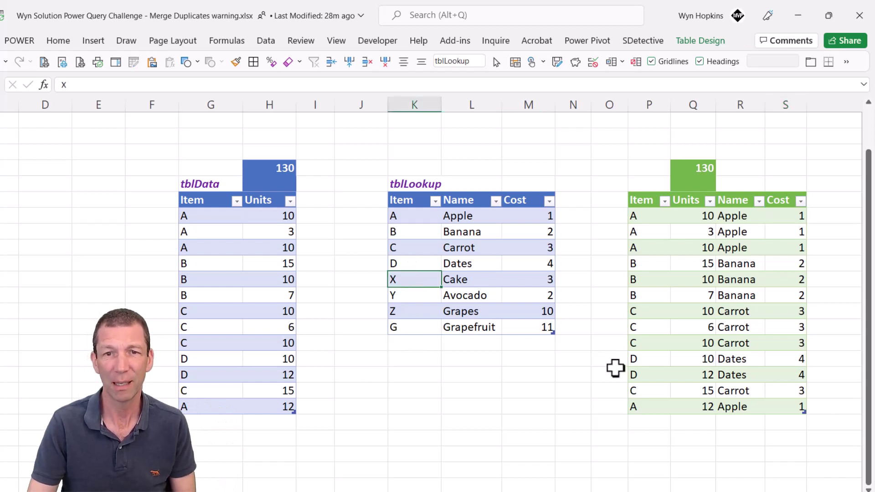
pyautogui.write('C')
pyautogui.press('Return')
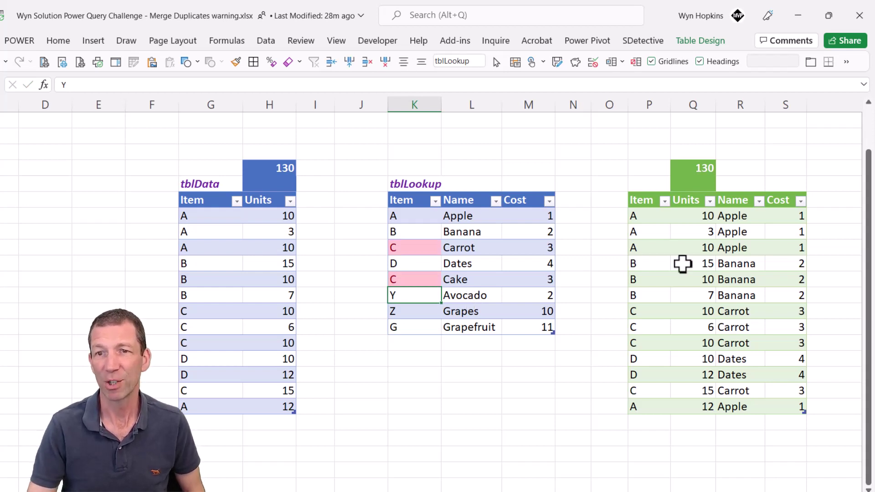
pyautogui.rightClick(683, 263)
pyautogui.click(725, 251)
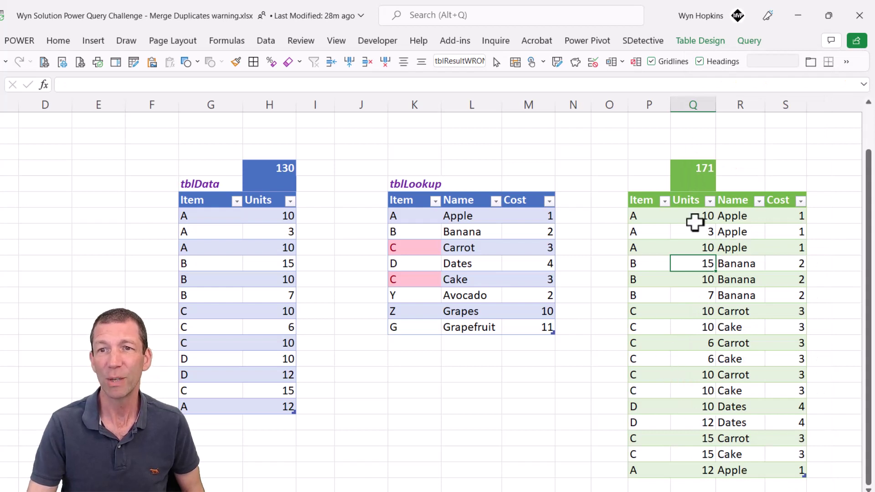
pyautogui.click(691, 165)
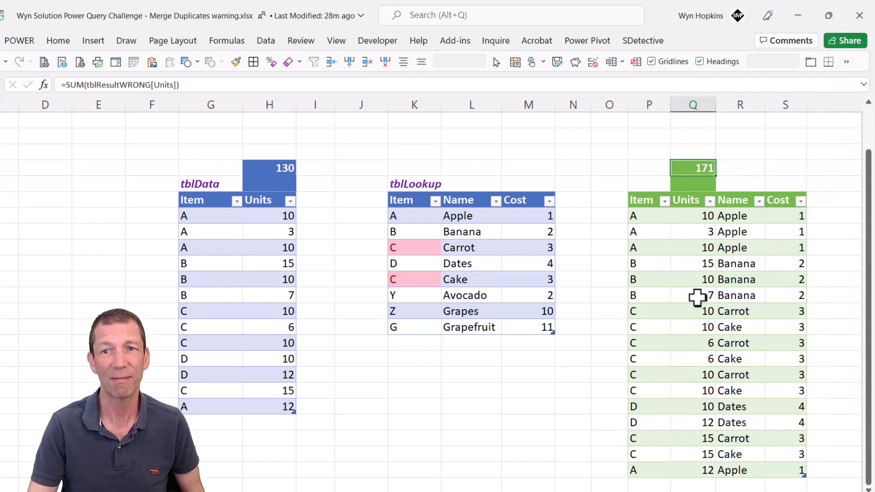
pyautogui.click(648, 313)
pyautogui.moveTo(648, 312); pyautogui.dragTo(744, 325)
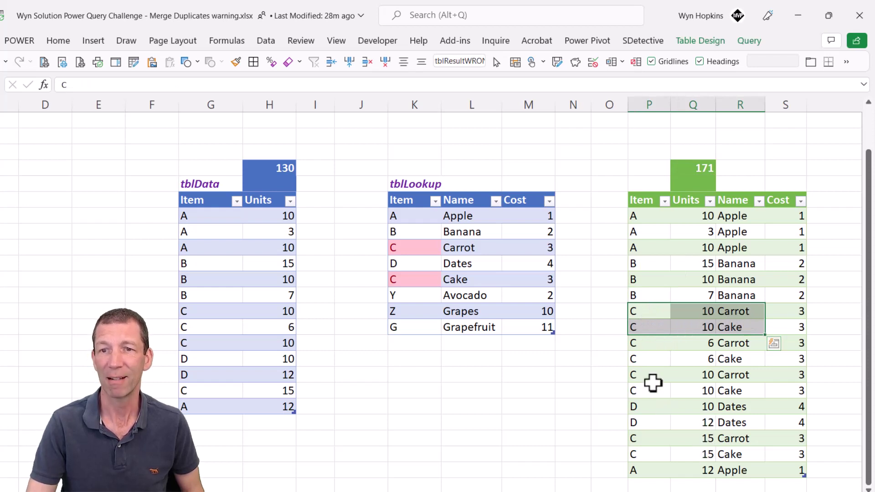
pyautogui.moveTo(643, 346); pyautogui.dragTo(739, 361)
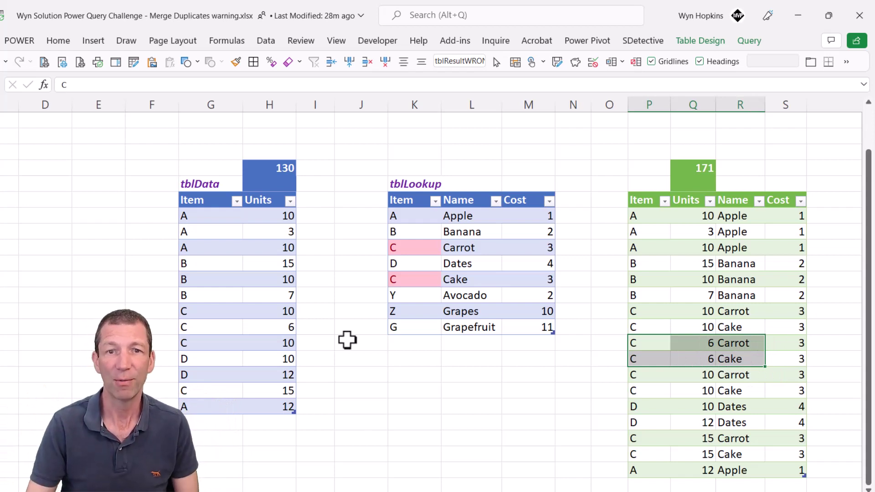
# Recode Avocado to A and Grapes to G, then refresh the result table
pyautogui.click(414, 295)
pyautogui.write('A')
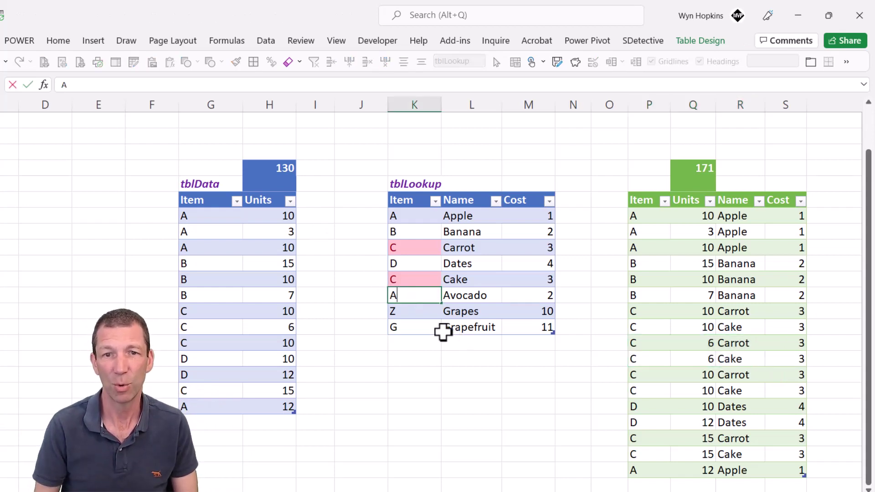
pyautogui.press('Return')
pyautogui.press('Up')
pyautogui.write('G')
pyautogui.press('Return')
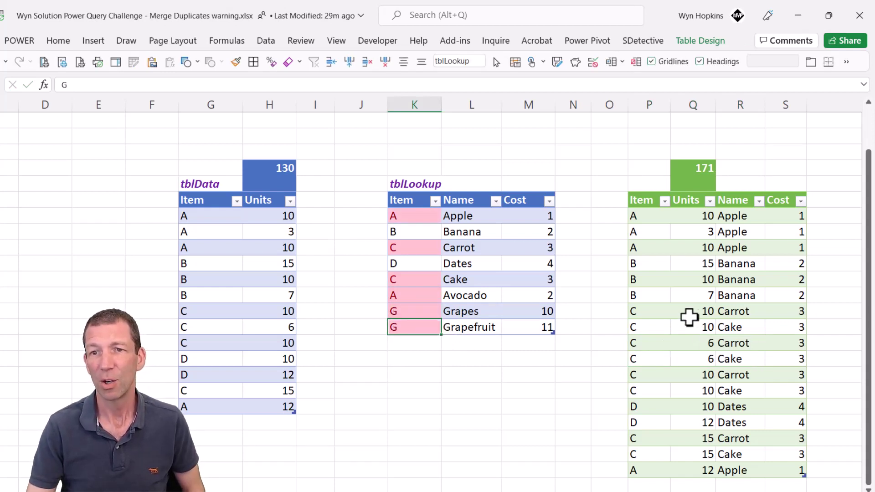
pyautogui.rightClick(686, 315)
pyautogui.click(735, 246)
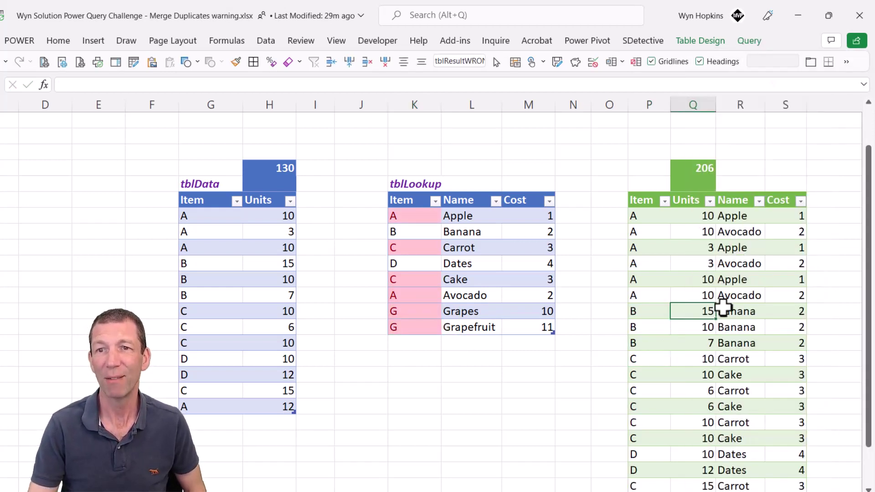
pyautogui.scroll(-3, 710, 429)
pyautogui.scroll(3, 709, 432)
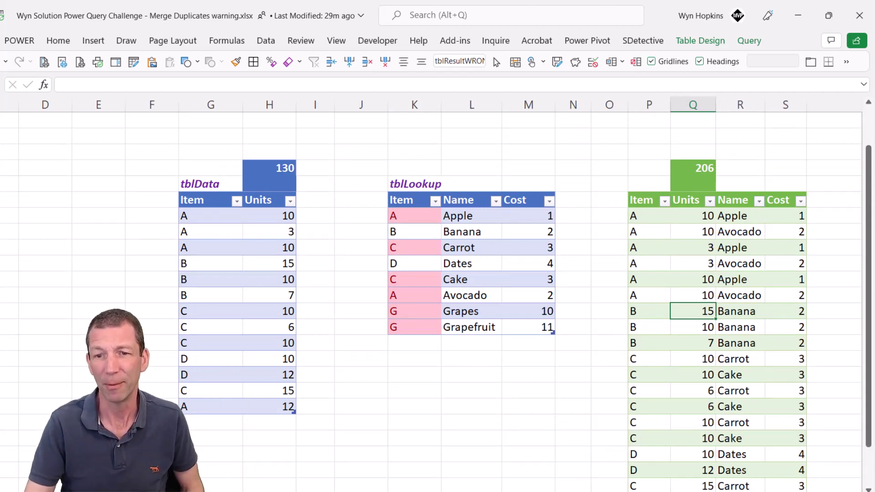
# Refresh the solution table to show 'Duplicate Lookup Values A | C', then minimize to reveal the DEMO workbook
pyautogui.hscroll(6, 437, 296)
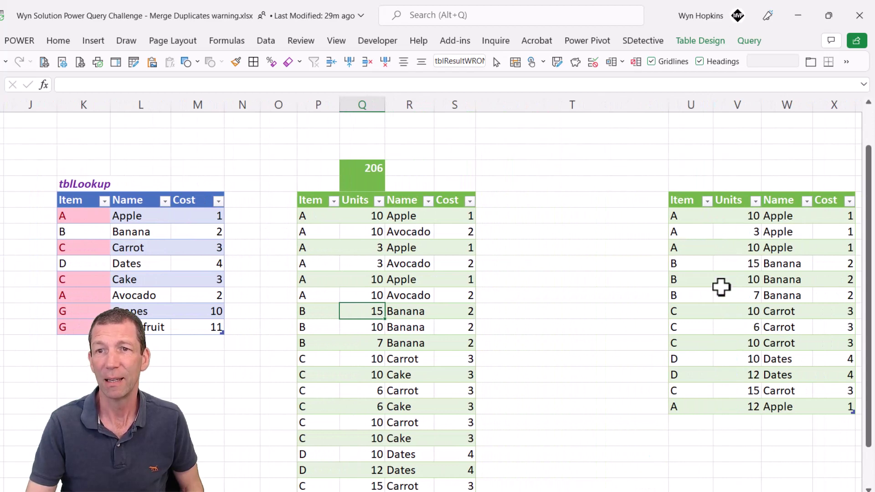
pyautogui.rightClick(720, 283)
pyautogui.click(764, 247)
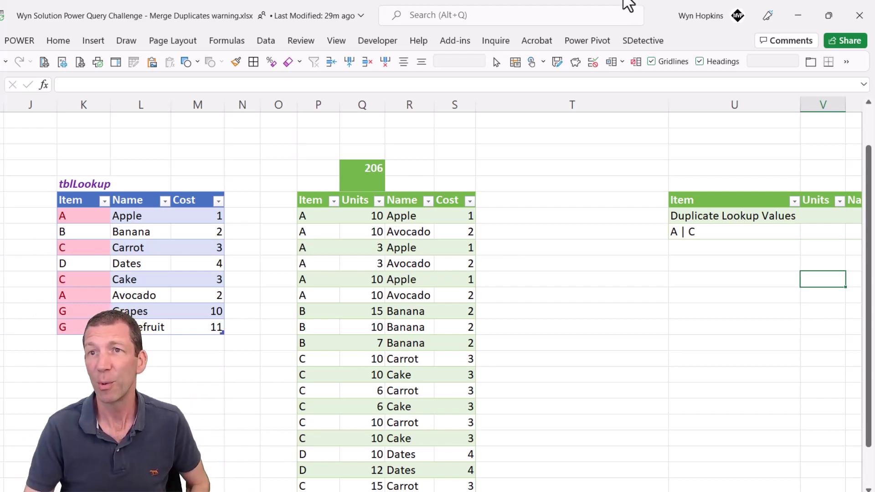
pyautogui.click(798, 15)
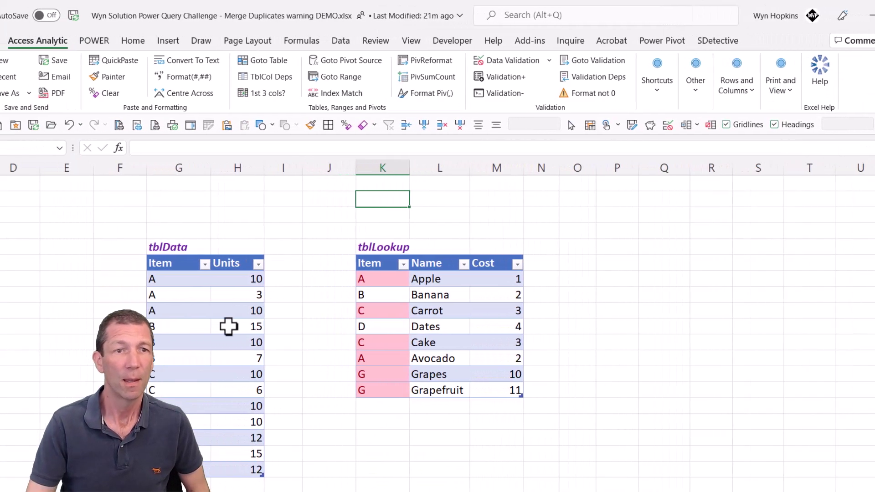
# Load tblData into Power Query as a connection-only query
pyautogui.scroll(-1, 210, 338)
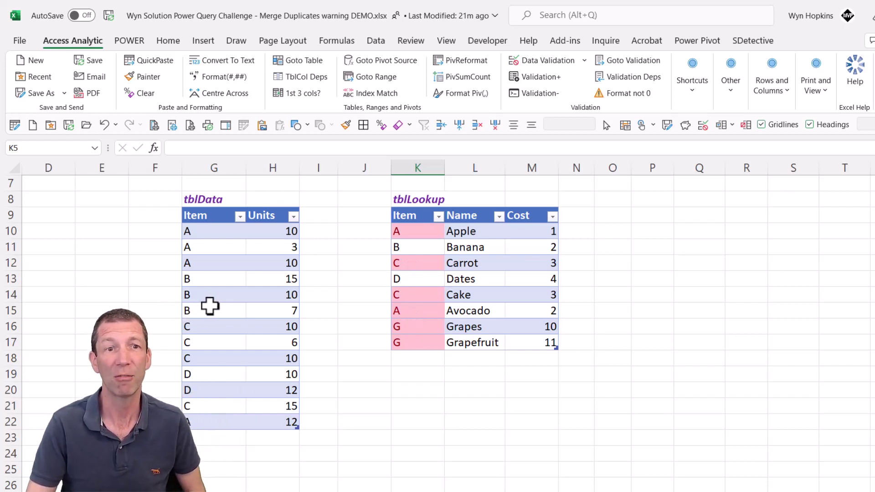
pyautogui.rightClick(221, 296)
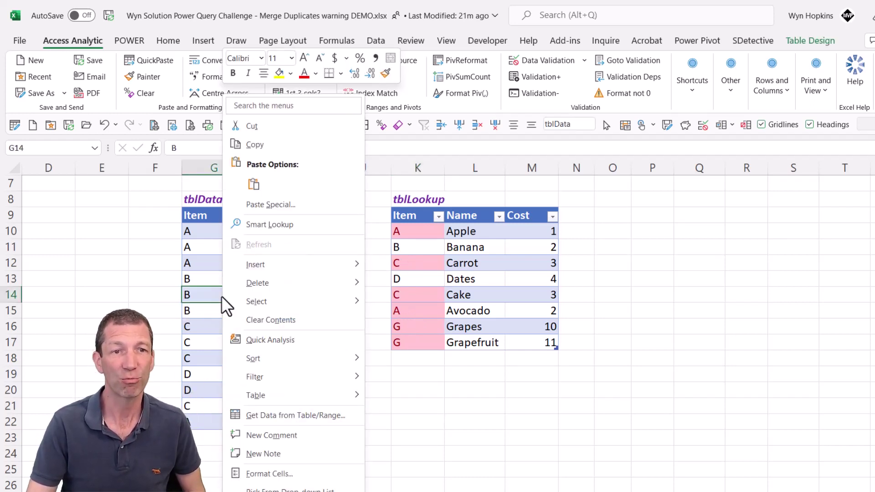
pyautogui.click(268, 418)
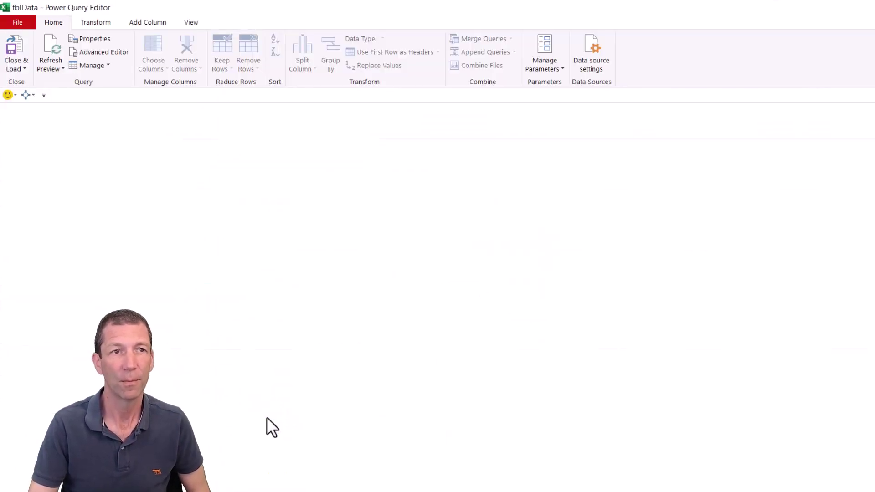
pyautogui.click(16, 69)
pyautogui.click(27, 95)
pyautogui.click(270, 483)
# Load tblLookup into Power Query as a connection-only query
pyautogui.rightClick(466, 310)
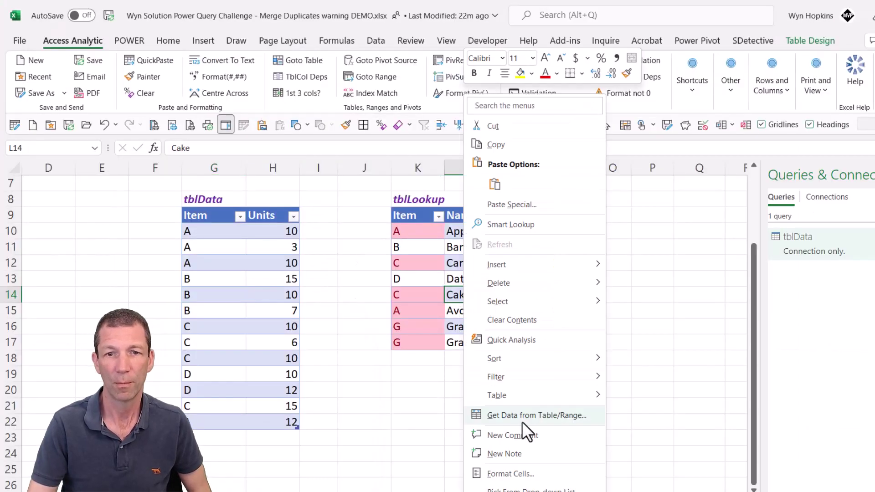
pyautogui.click(523, 414)
pyautogui.click(20, 68)
pyautogui.click(43, 96)
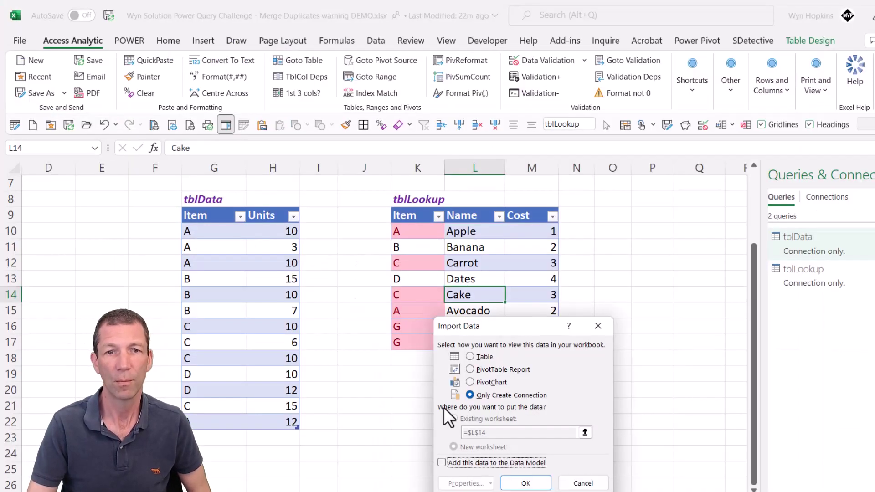
pyautogui.click(524, 482)
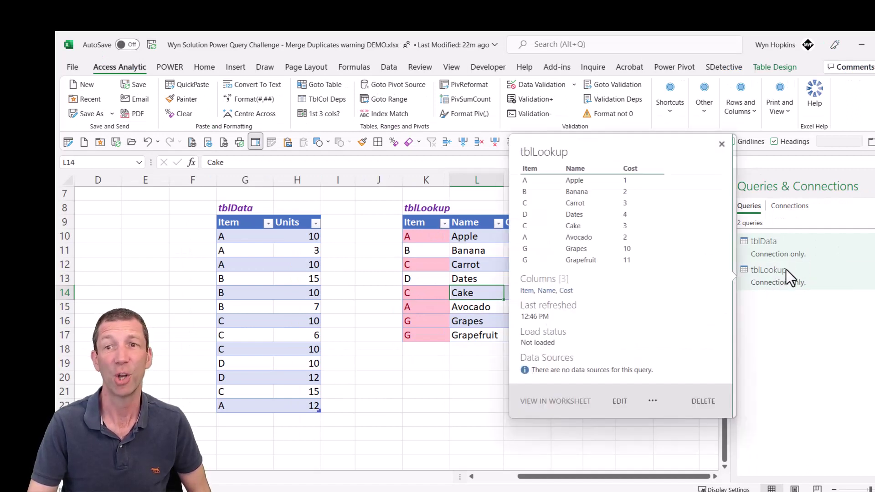
# Open tblData in Power Query and create a referencing query named Output
pyautogui.doubleClick(778, 247)
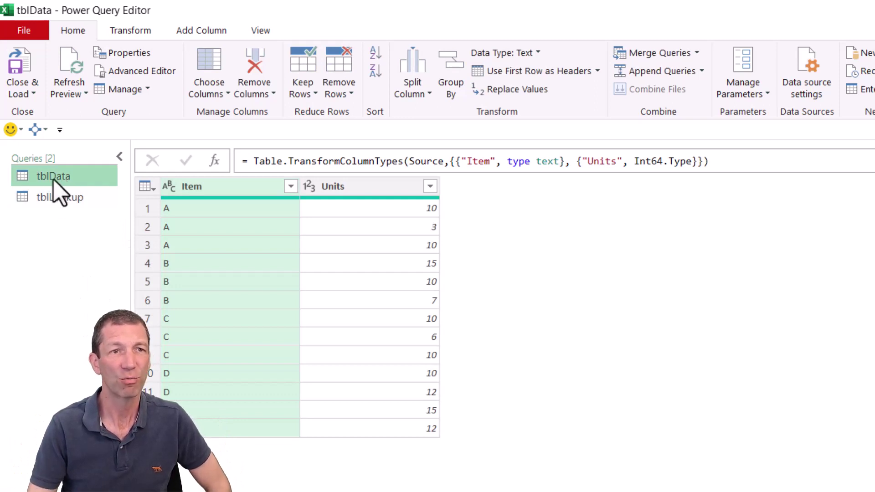
pyautogui.rightClick(81, 174)
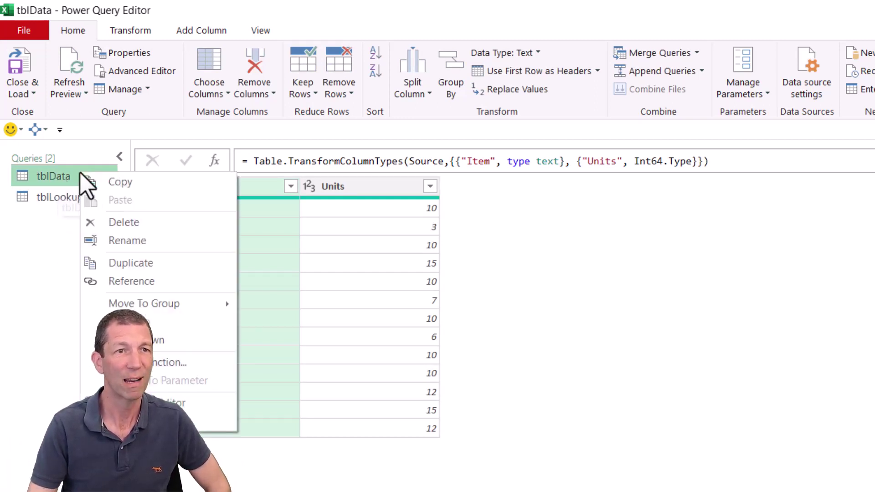
pyautogui.click(136, 279)
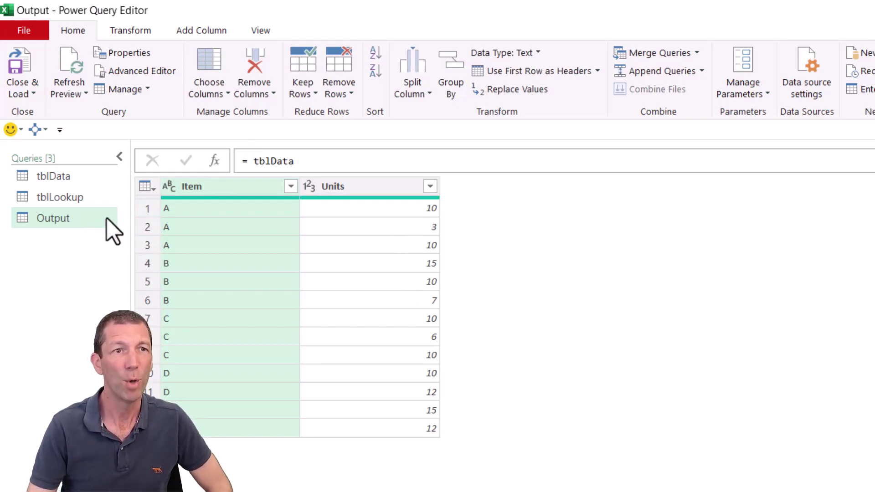
pyautogui.click(60, 197)
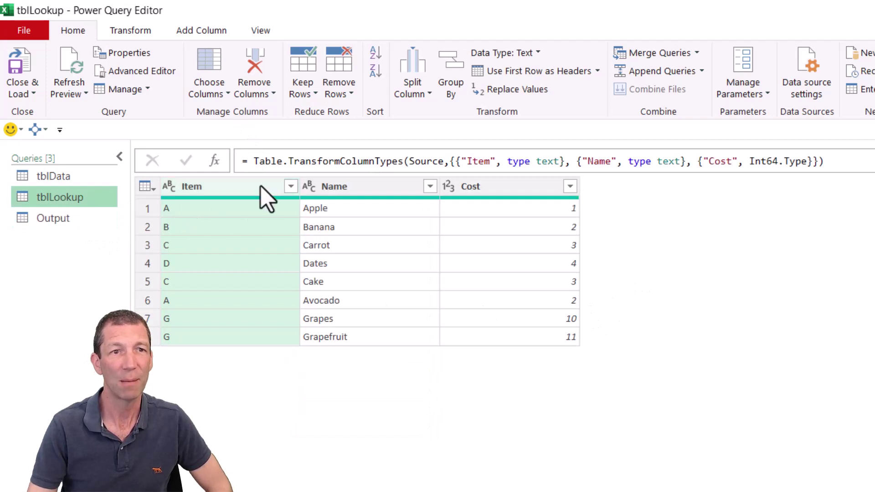
pyautogui.click(82, 218)
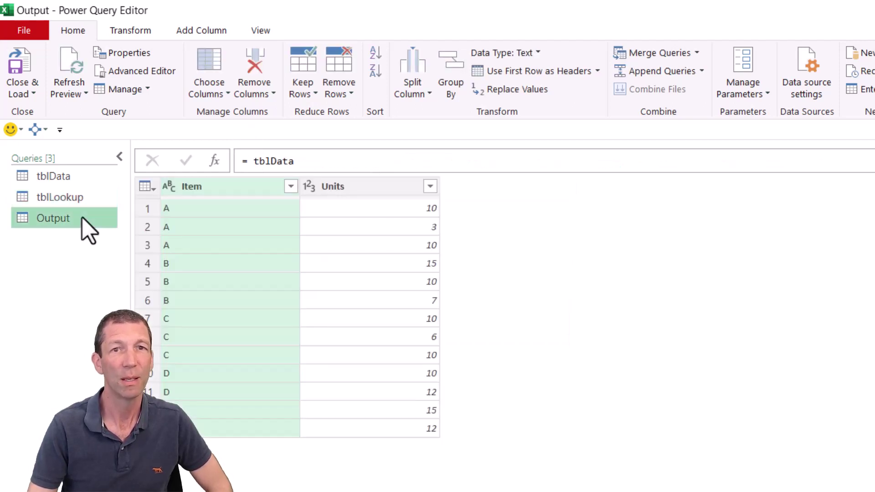
# Merge Output with tblLookup, matching Item to Item using a Left Outer join
pyautogui.click(697, 54)
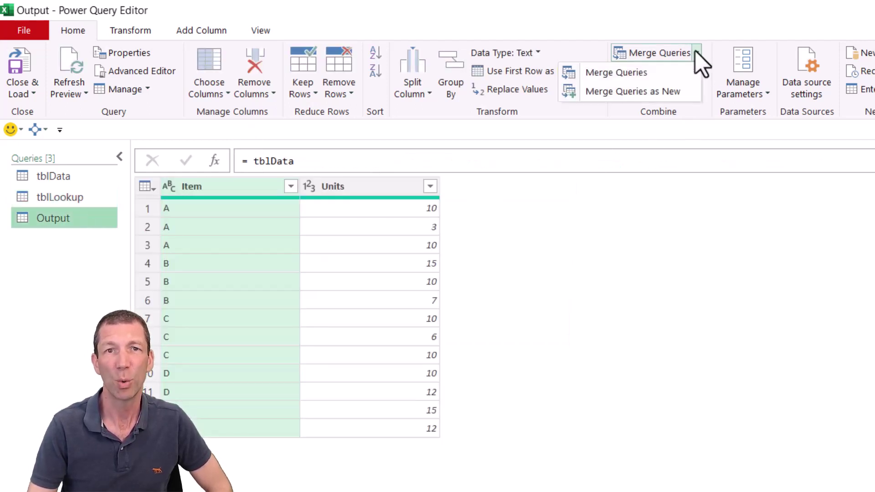
pyautogui.click(653, 74)
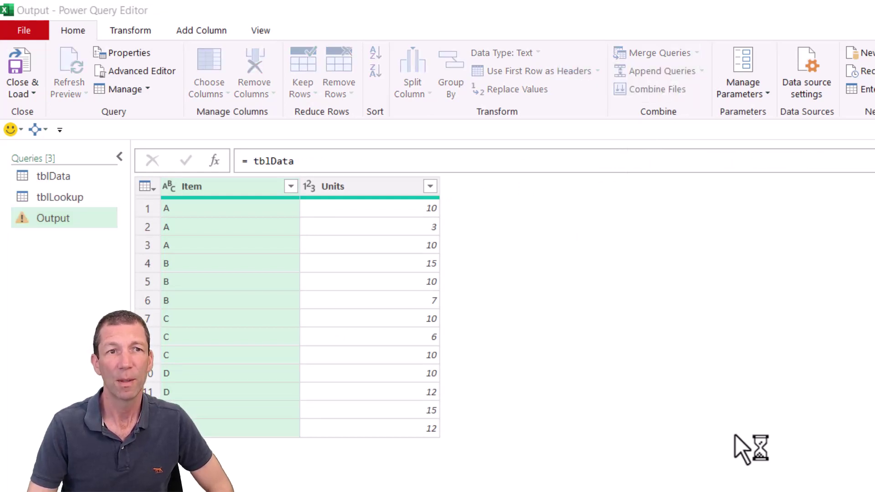
pyautogui.click(536, 336)
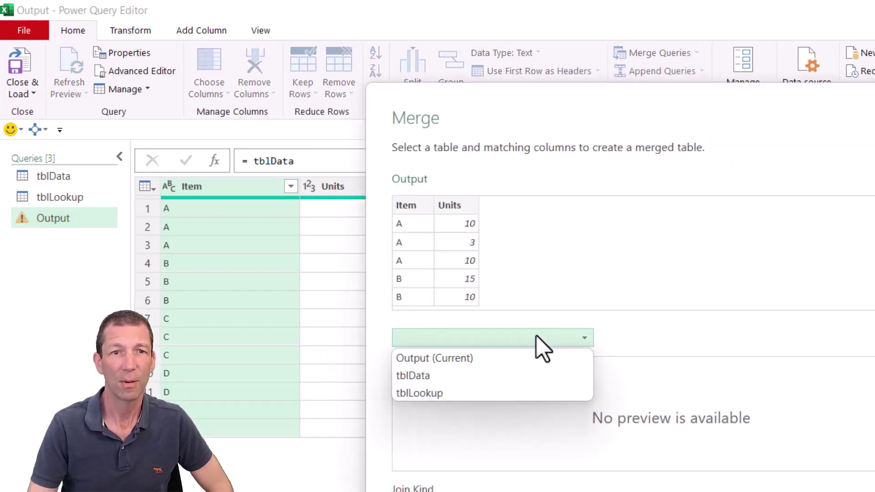
pyautogui.click(430, 393)
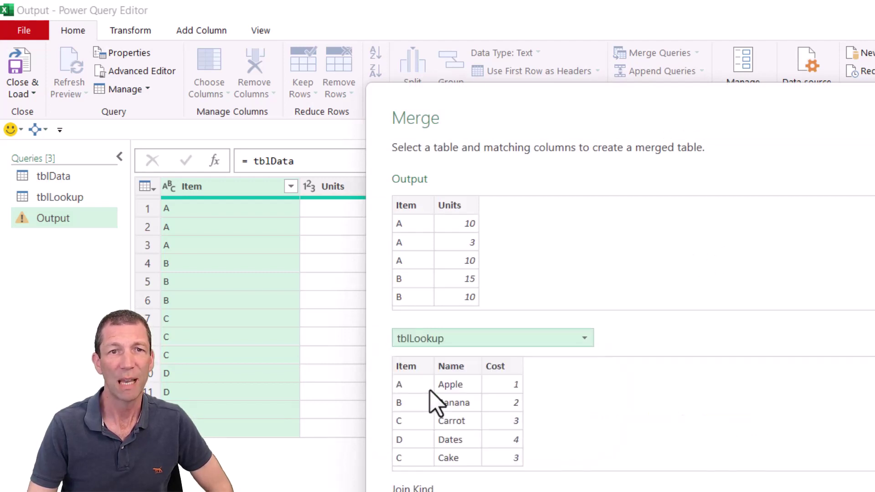
pyautogui.click(252, 113)
pyautogui.click(245, 253)
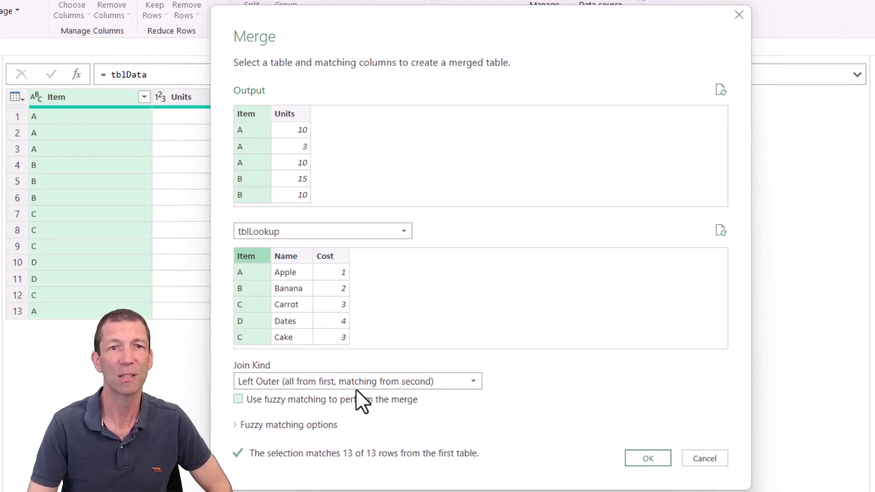
pyautogui.click(656, 455)
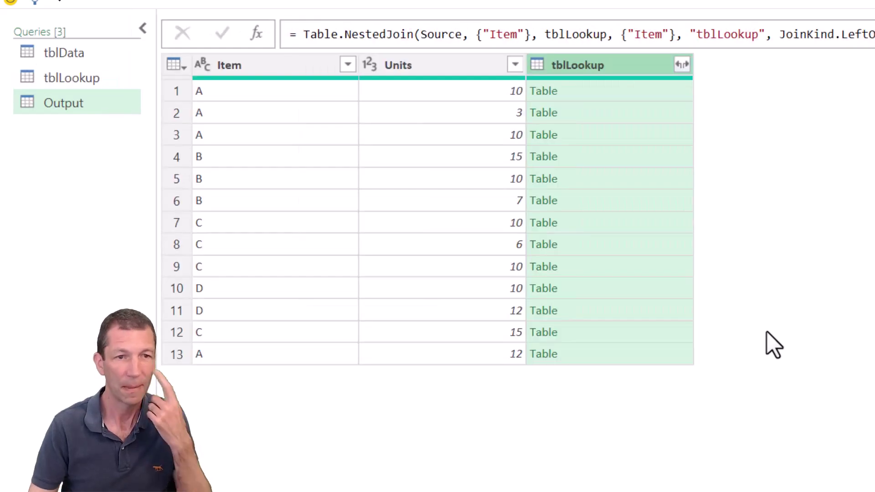
# Expand the tblLookup column into Name and Cost only, without the column-name prefix
pyautogui.click(683, 65)
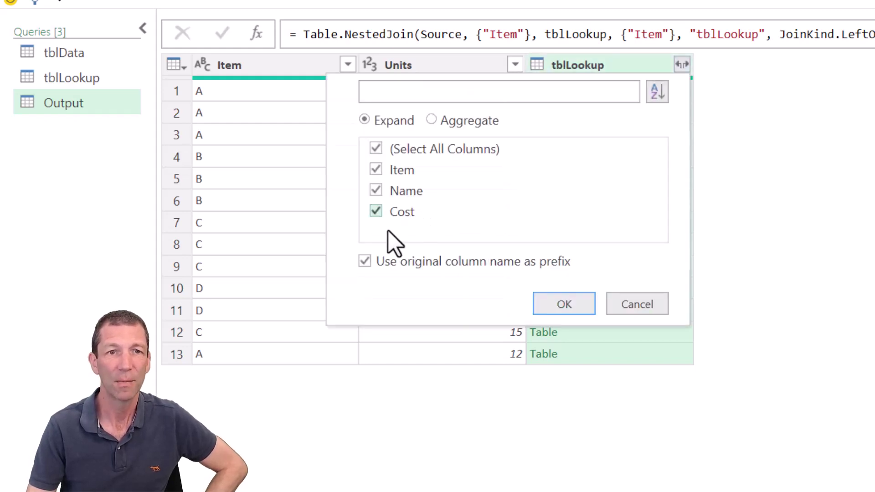
pyautogui.click(367, 261)
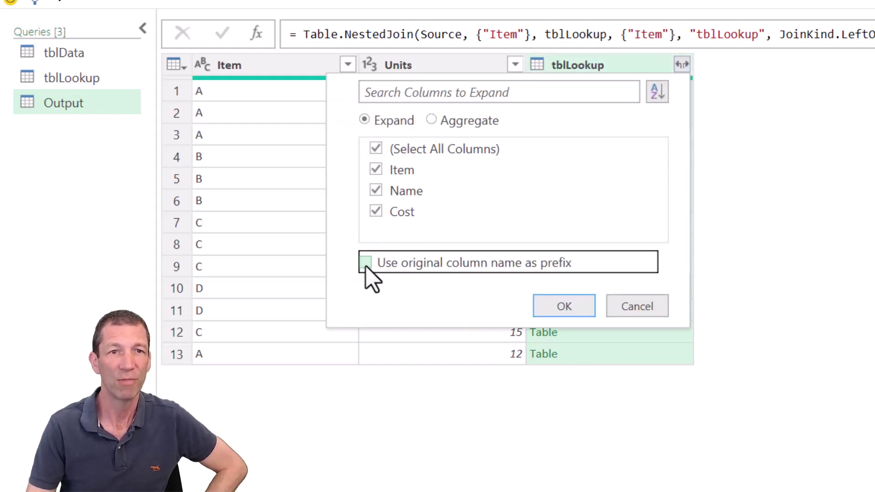
pyautogui.click(376, 171)
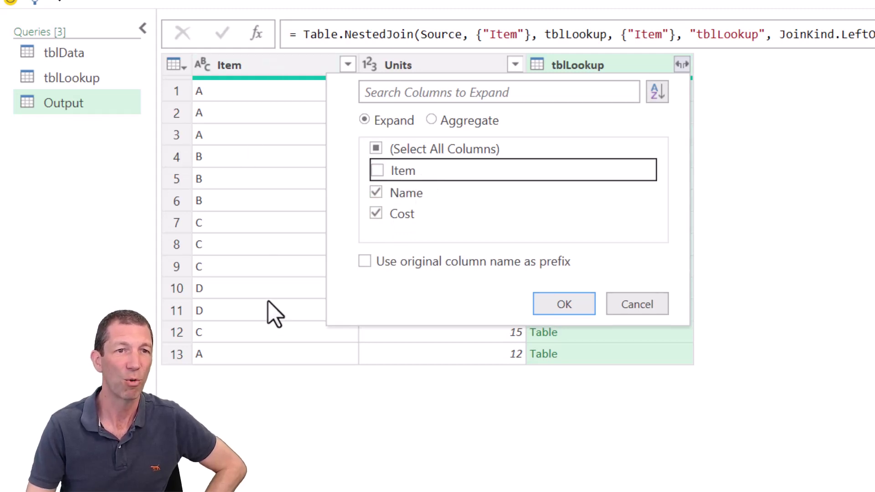
pyautogui.click(566, 307)
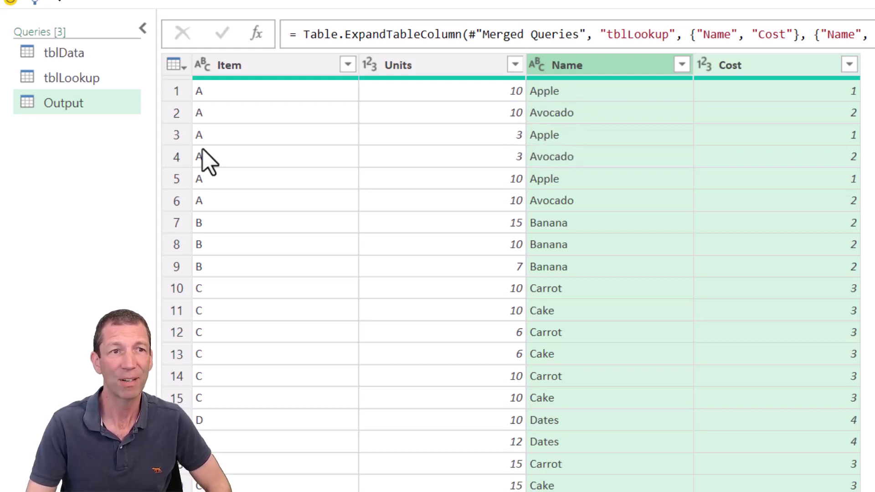
# Check tblLookup's repeated item A entries, Apple and Avocado, then return to Output
pyautogui.click(86, 81)
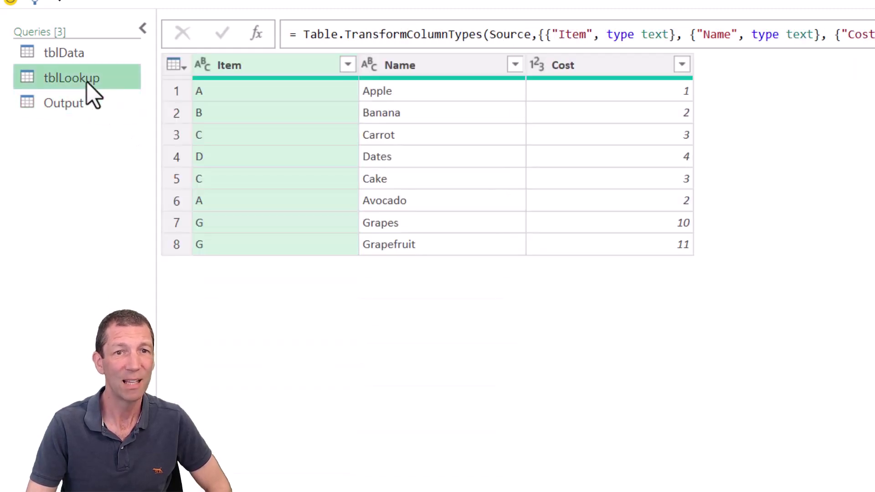
pyautogui.click(398, 90)
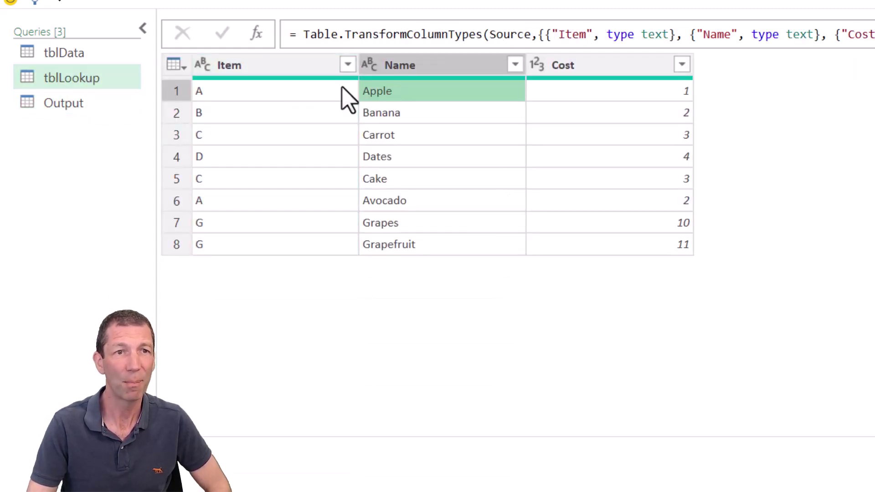
pyautogui.click(264, 94)
pyautogui.click(328, 201)
pyautogui.click(382, 203)
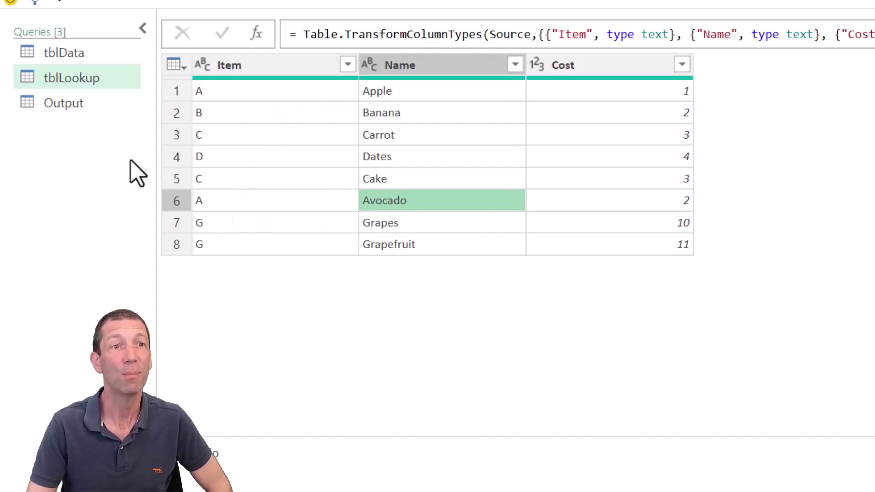
pyautogui.click(77, 104)
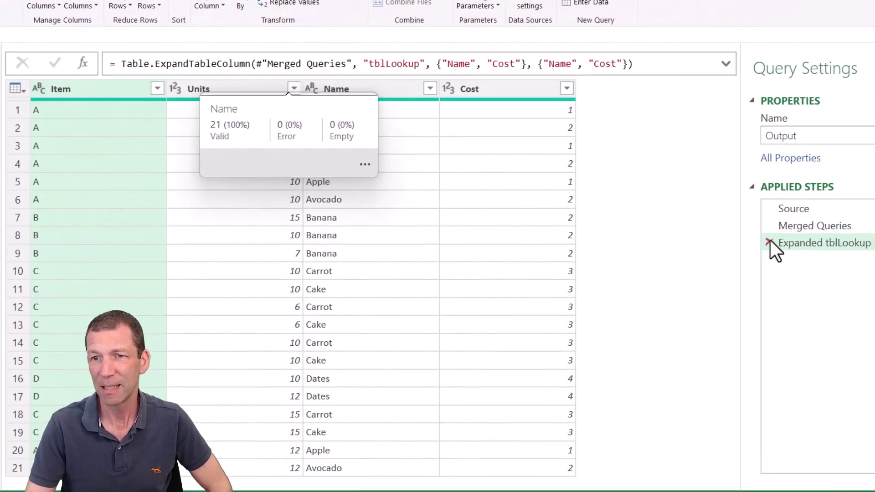
# Delete the Expanded tblLookup step and preview the nested lookup tables in rows 1–6
pyautogui.click(770, 243)
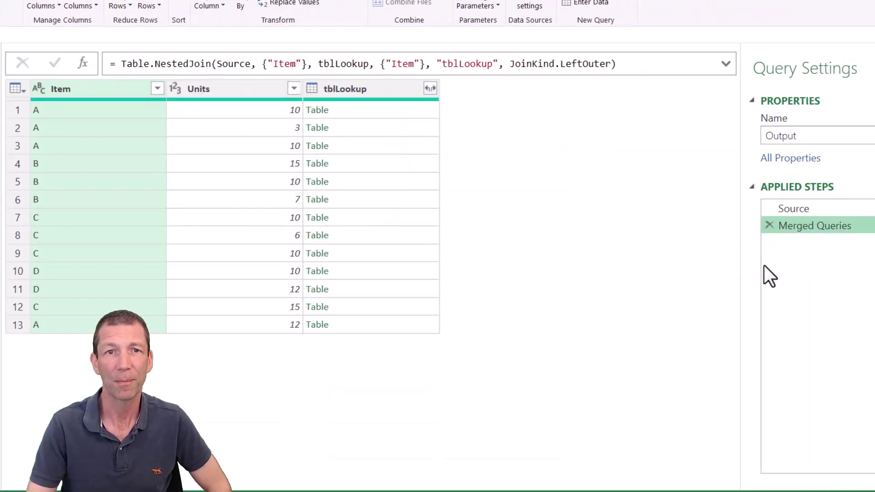
pyautogui.click(371, 110)
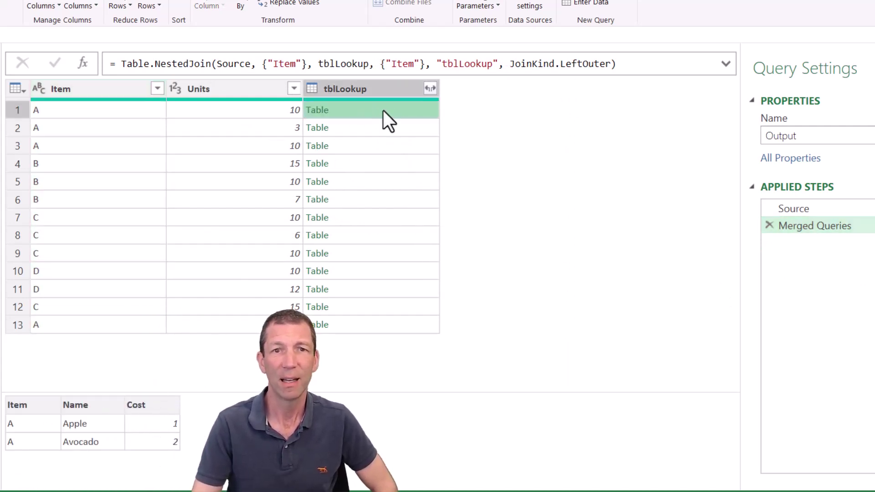
pyautogui.click(379, 125)
pyautogui.click(373, 142)
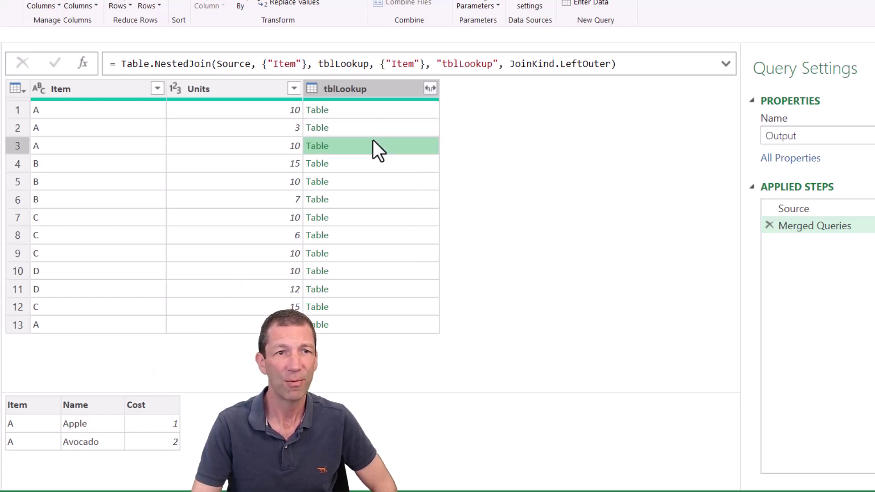
pyautogui.click(363, 168)
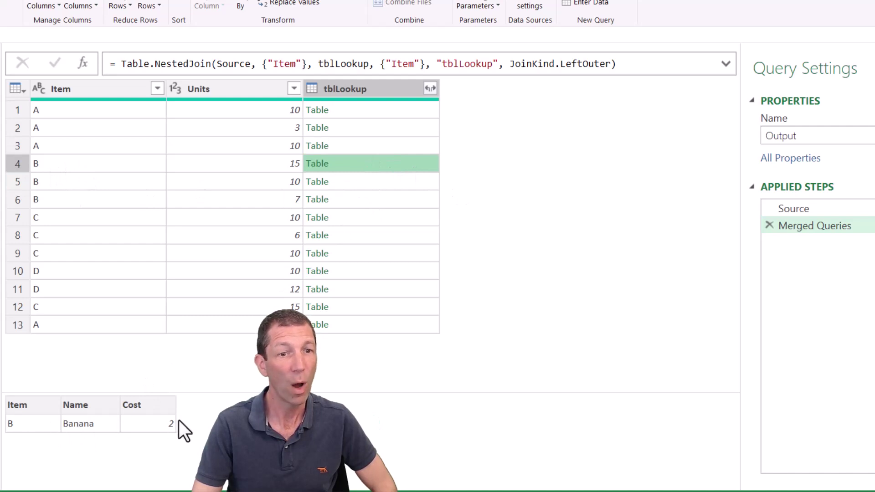
pyautogui.click(372, 180)
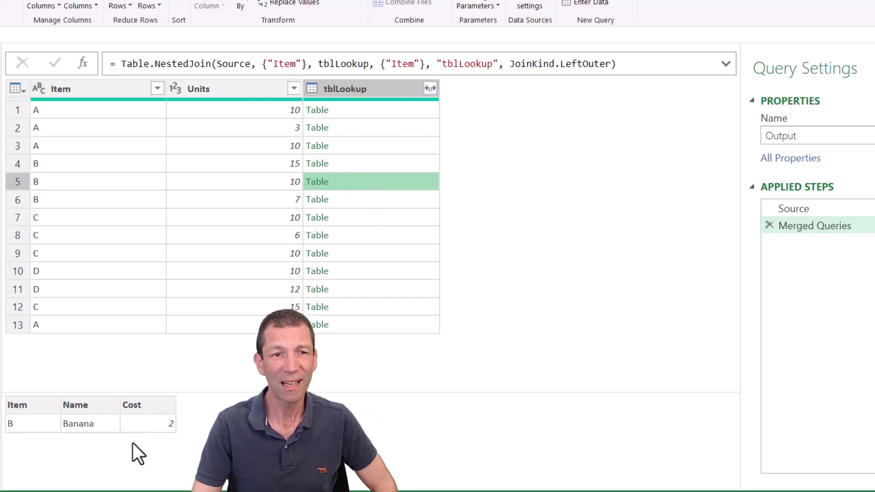
pyautogui.click(395, 202)
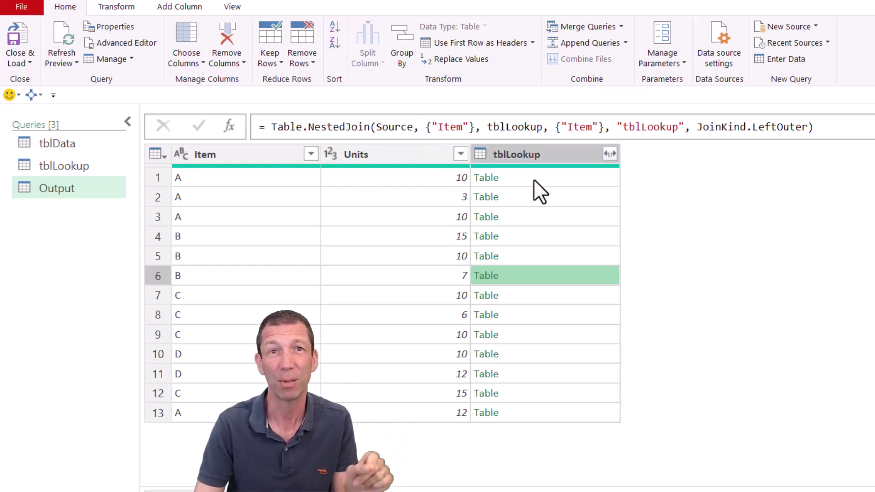
pyautogui.click(185, 7)
# Add a Custom column with the formula = Table.RowCount([tblLookup])
pyautogui.click(74, 36)
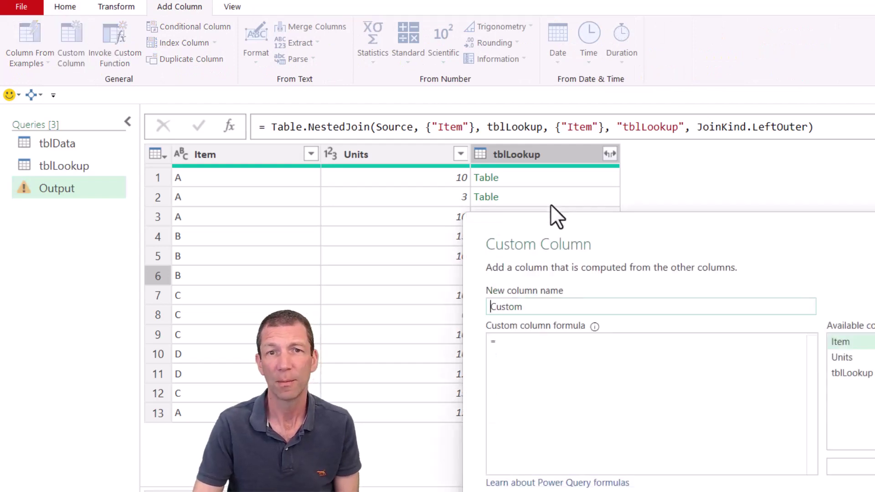
pyautogui.click(526, 342)
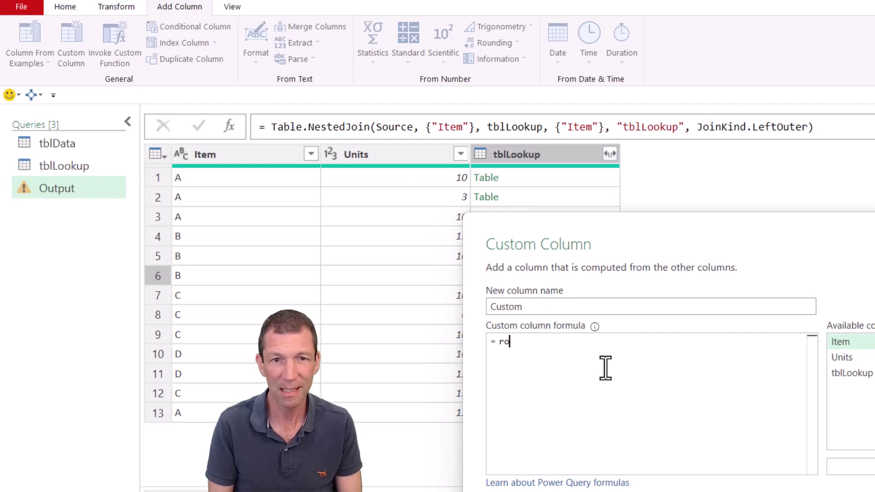
pyautogui.write('rowcou')
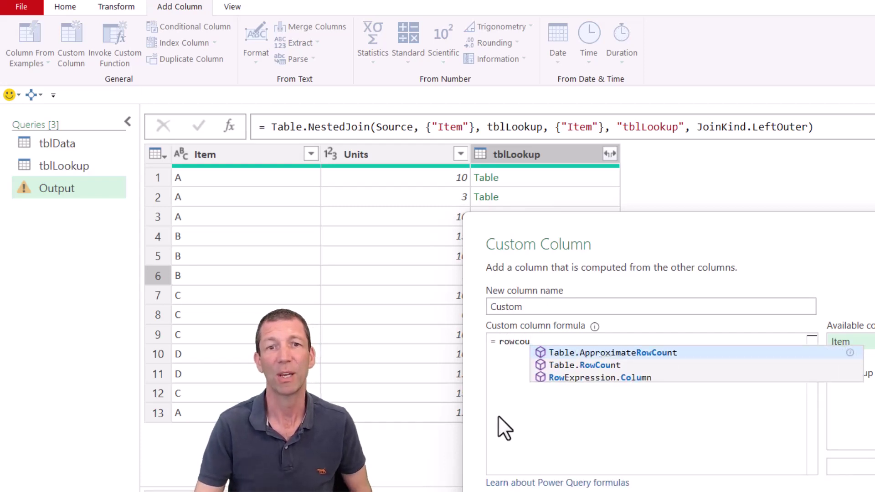
pyautogui.click(602, 365)
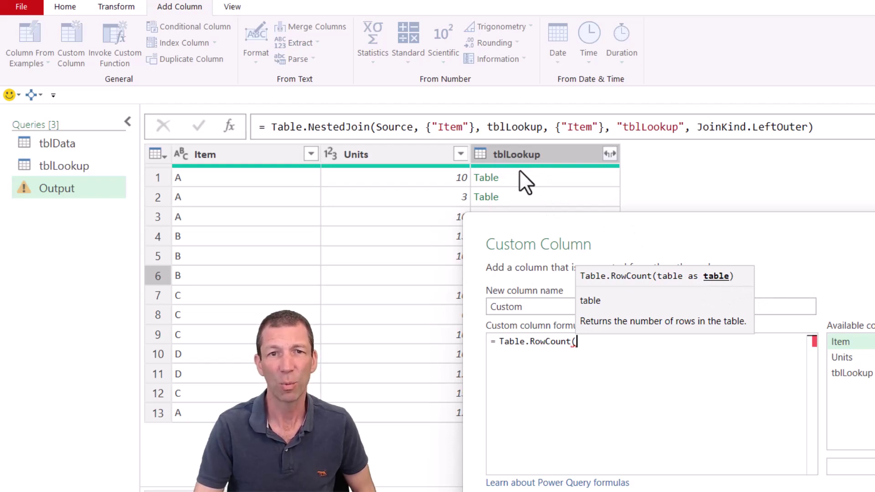
pyautogui.doubleClick(862, 375)
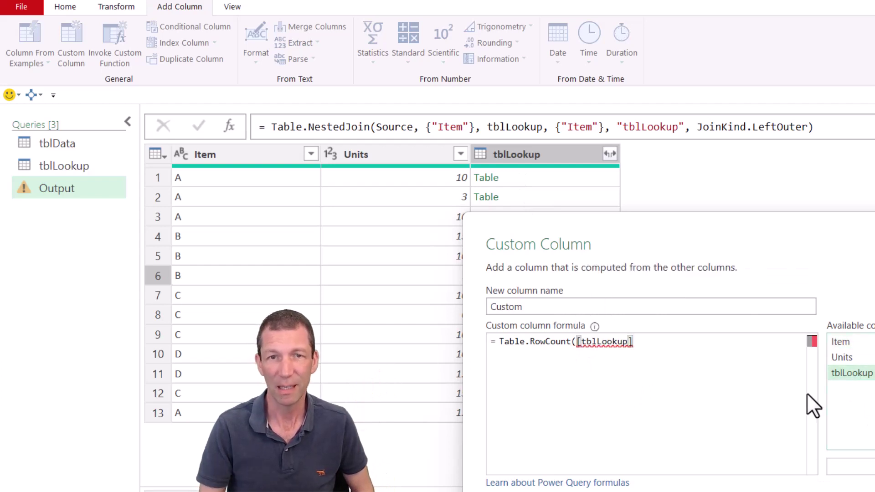
pyautogui.write(')')
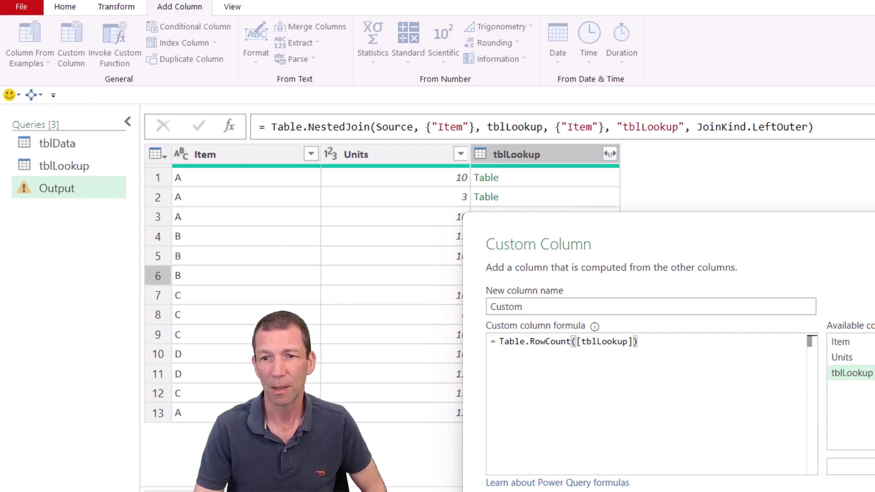
pyautogui.press('Return')
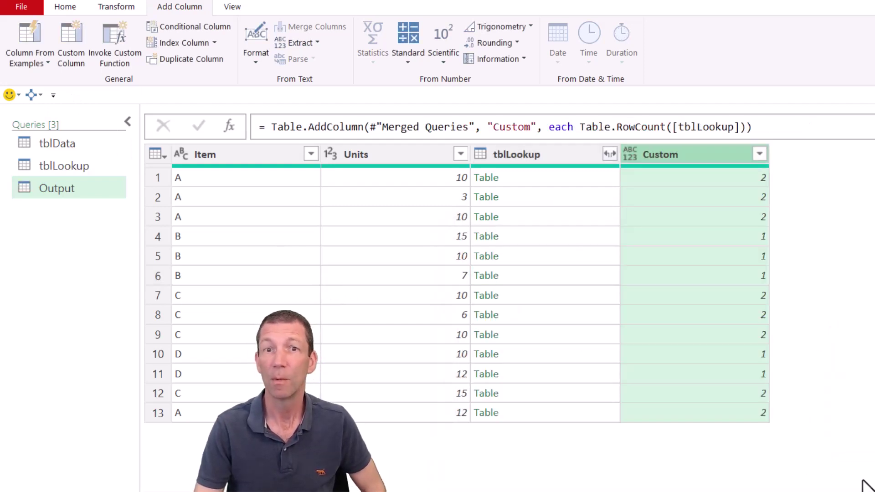
# Check the match counts, then rename the Custom column to NumberOfMatches in the formula bar
pyautogui.click(726, 174)
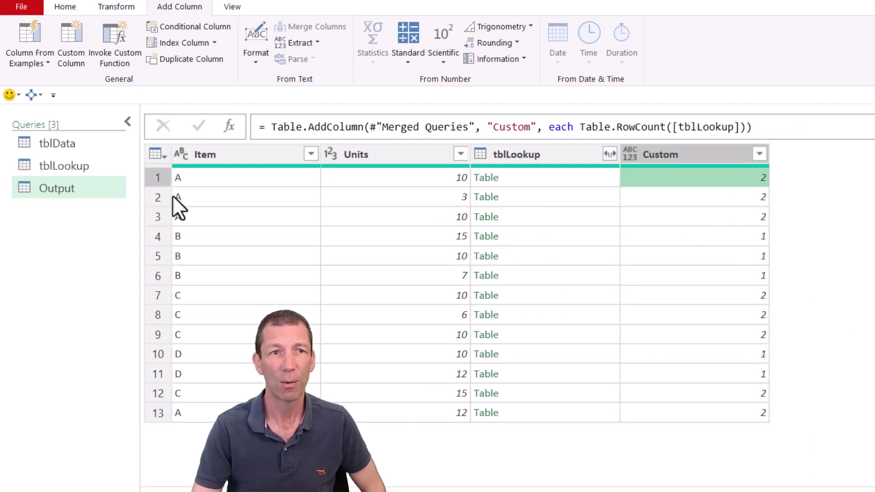
pyautogui.click(563, 234)
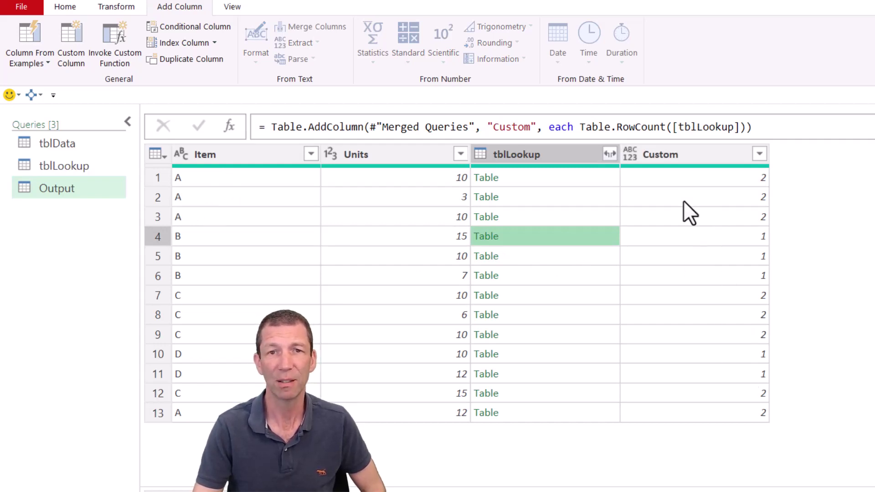
pyautogui.click(678, 153)
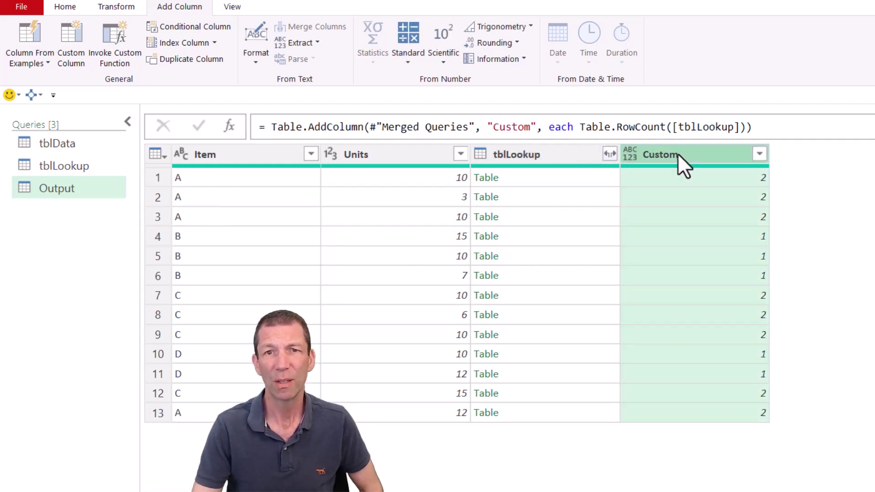
pyautogui.doubleClick(521, 133)
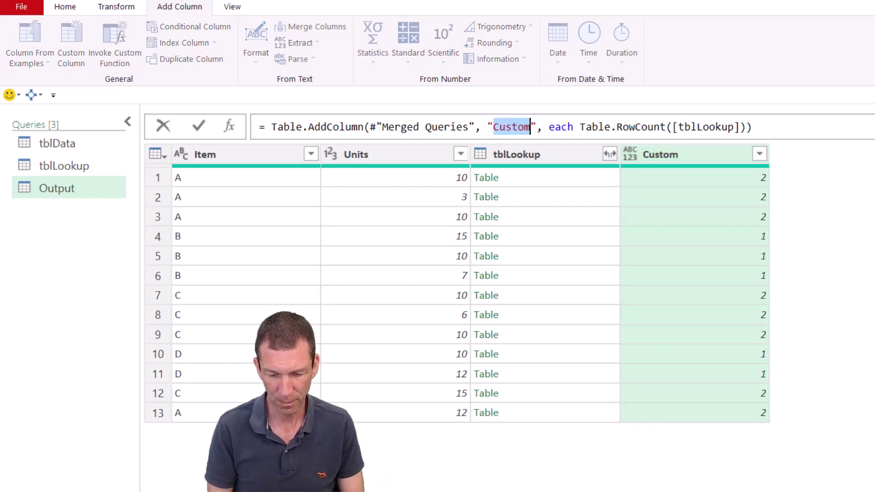
pyautogui.write('NumberOf')
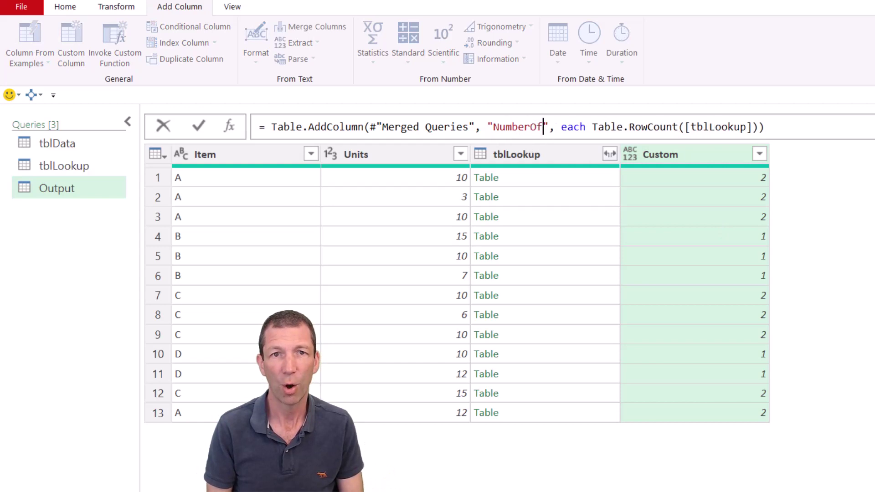
pyautogui.write('Matches')
pyautogui.press('Return')
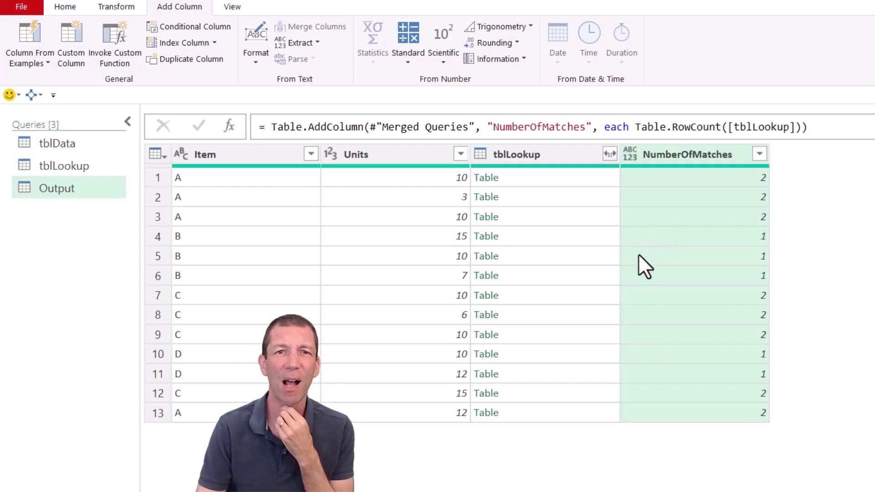
# Set the NumberOfMatches column's data type to whole number
pyautogui.rightClick(691, 155)
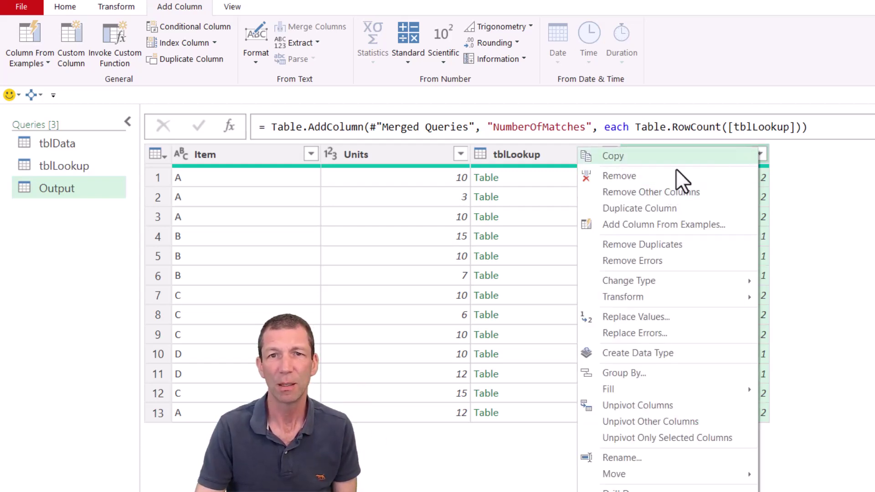
pyautogui.click(787, 190)
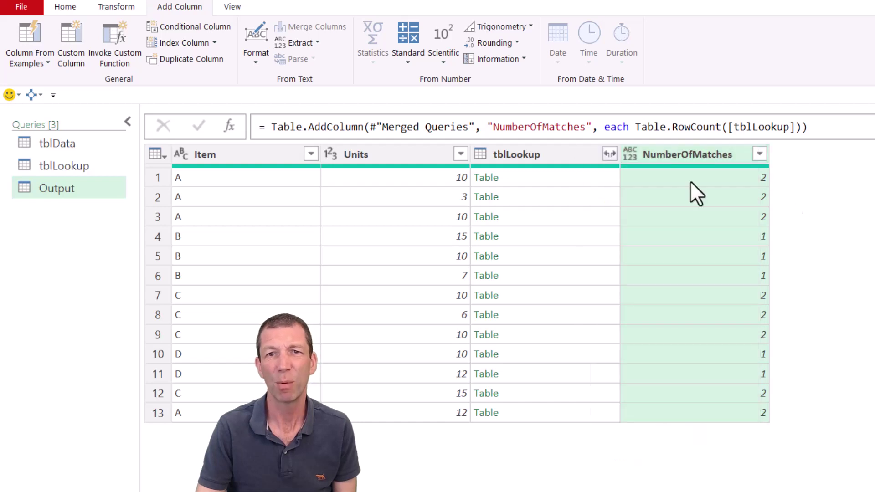
pyautogui.click(630, 153)
pyautogui.click(603, 196)
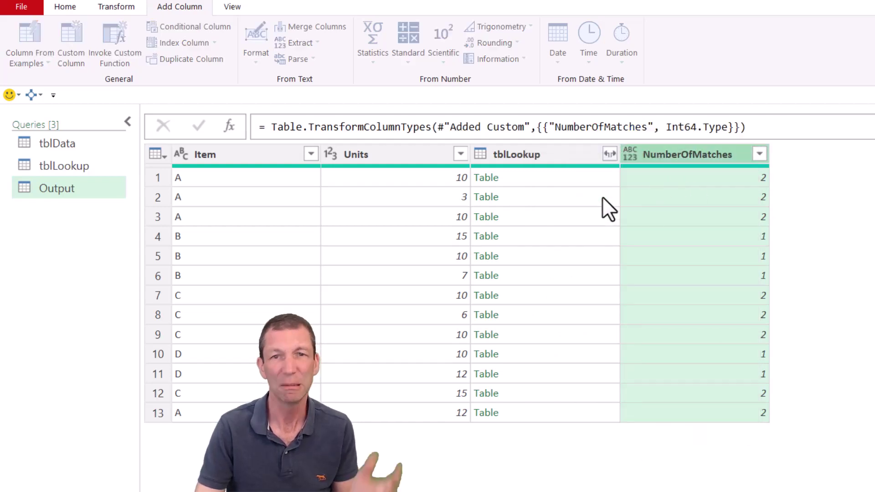
pyautogui.rightClick(699, 154)
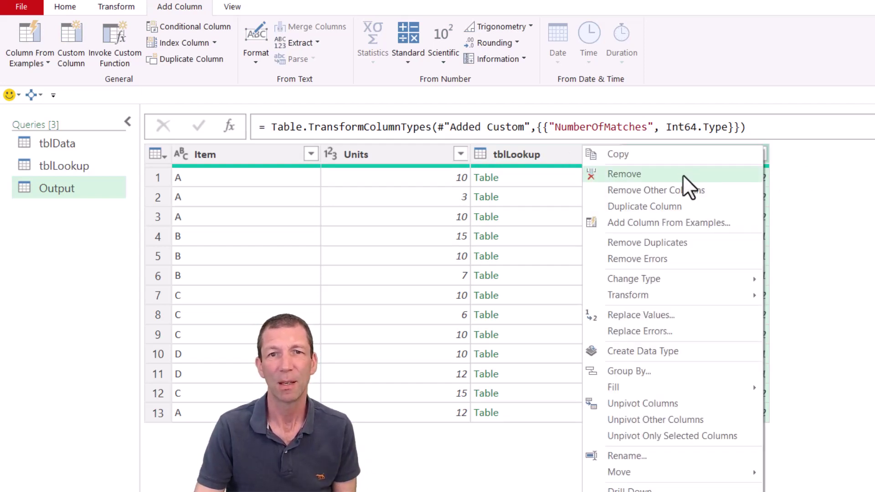
pyautogui.click(675, 197)
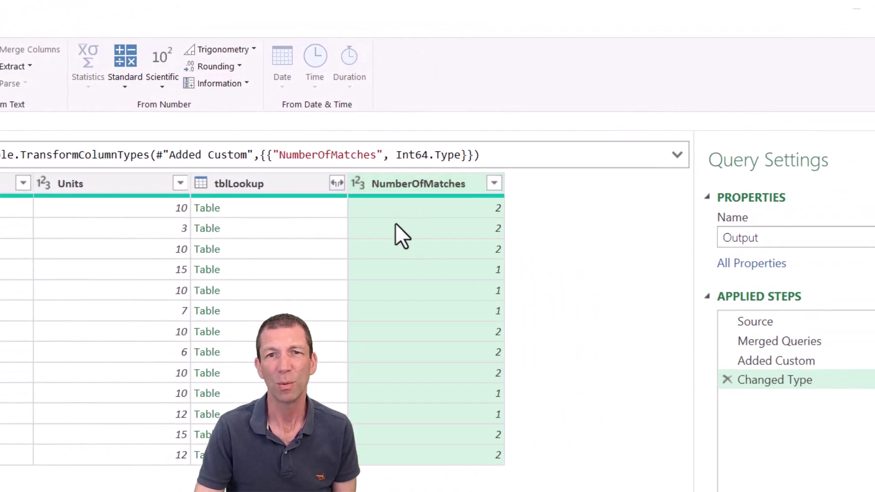
# Rename the Changed Type step to DuplicatesCheck
pyautogui.click(775, 379)
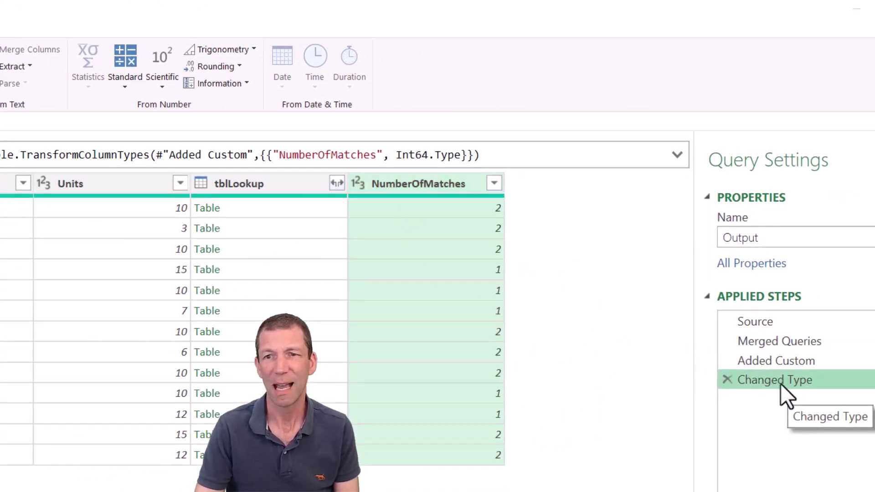
pyautogui.click(781, 384)
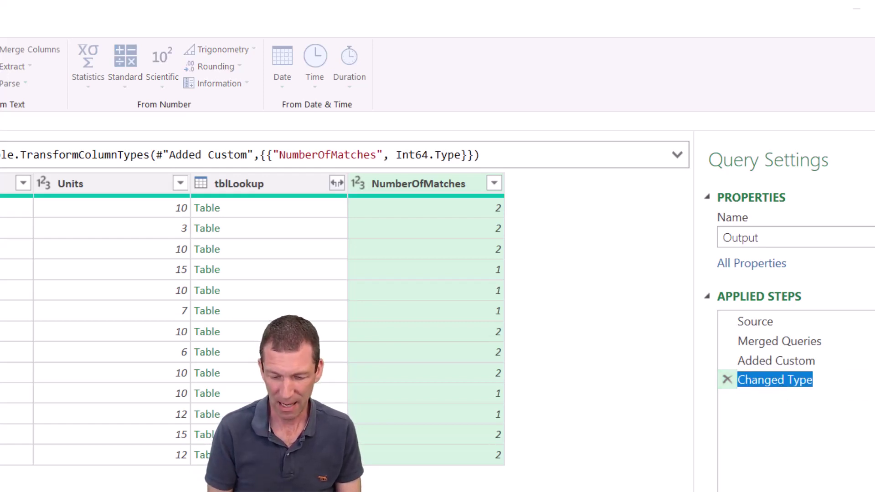
pyautogui.write('DuplicatesChe')
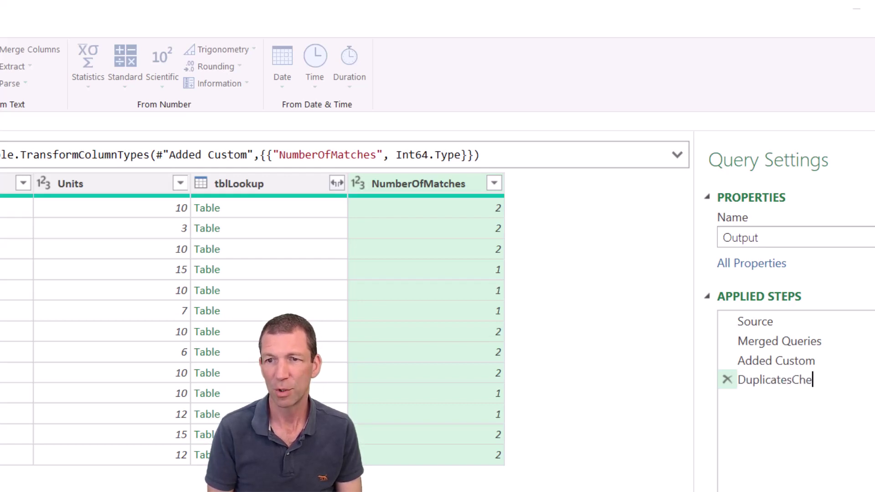
pyautogui.write('ck')
pyautogui.press('Return')
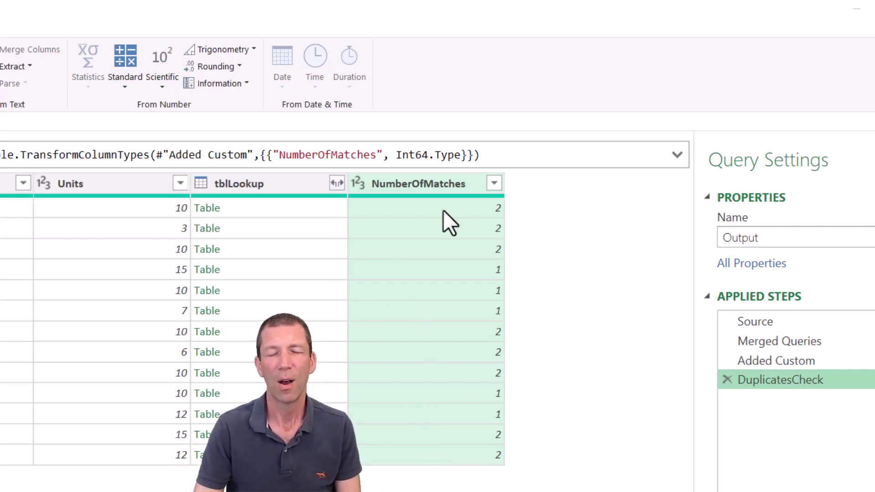
# Remove NumberOfMatches and expand tblLookup into only Name and Cost, leaving out Item
pyautogui.rightClick(441, 181)
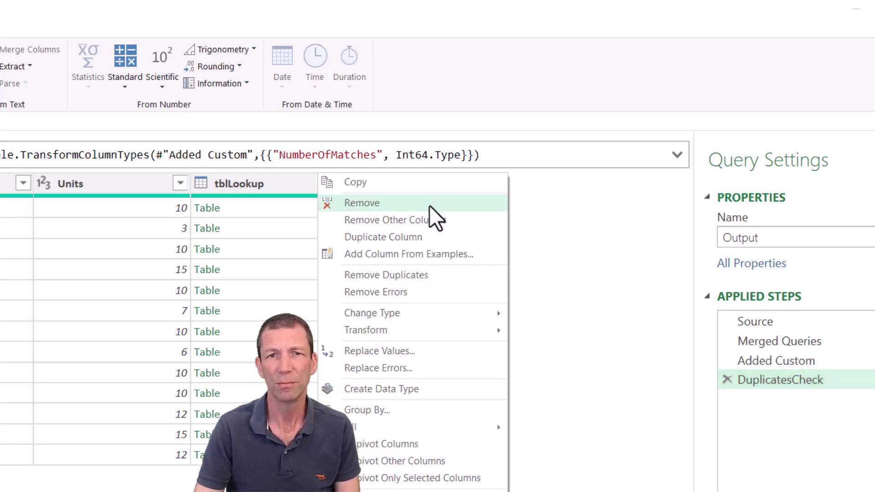
pyautogui.click(429, 205)
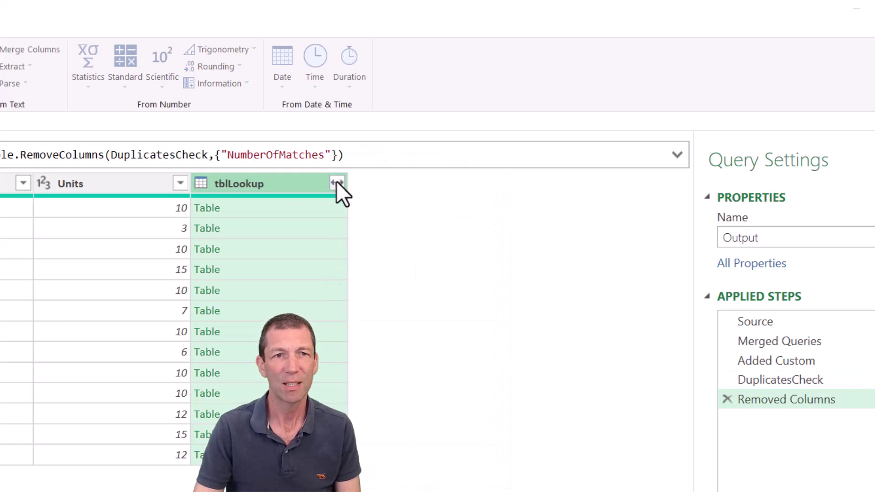
pyautogui.click(337, 183)
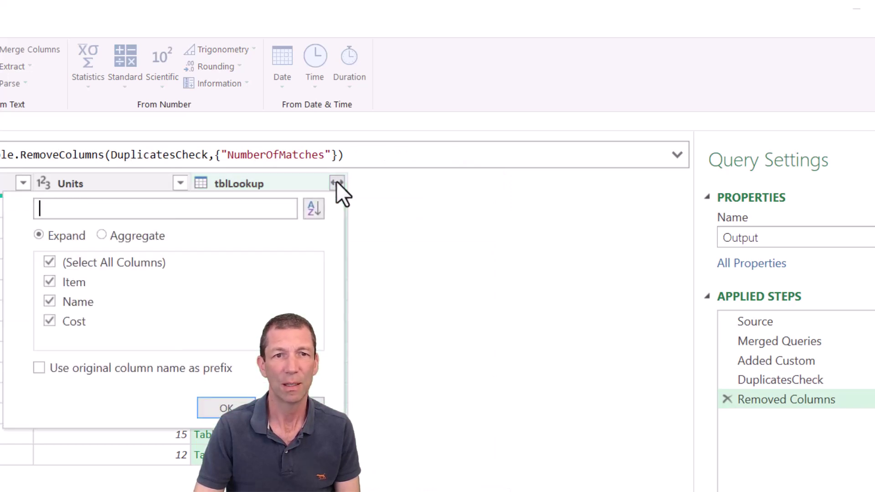
pyautogui.click(50, 282)
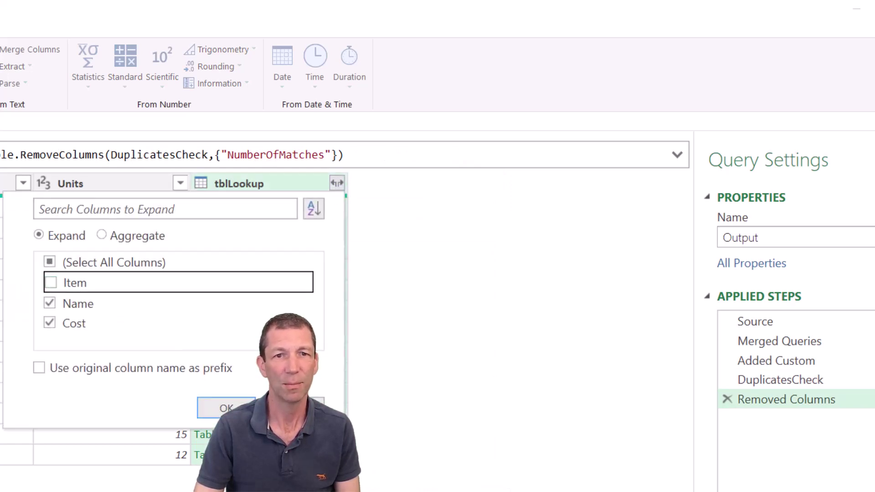
pyautogui.click(226, 409)
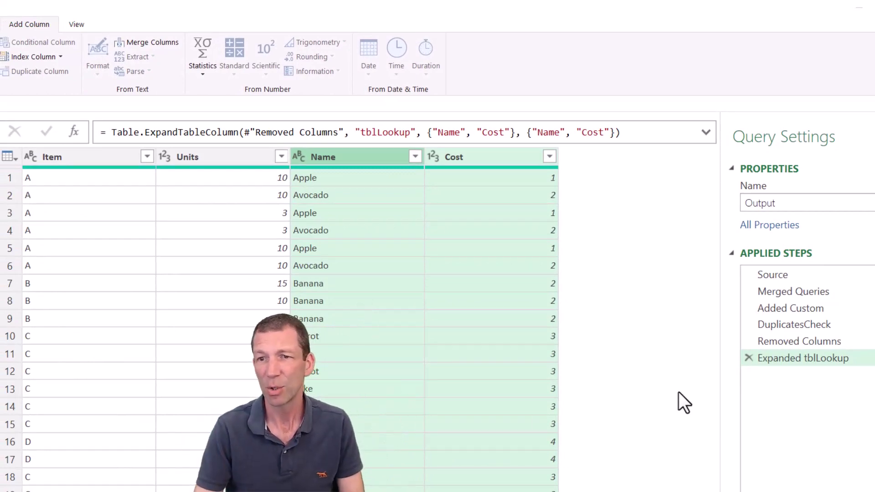
# Rename the Expanded tblLookup step to ResultIfAllOK
pyautogui.doubleClick(789, 358)
pyautogui.write('Re')
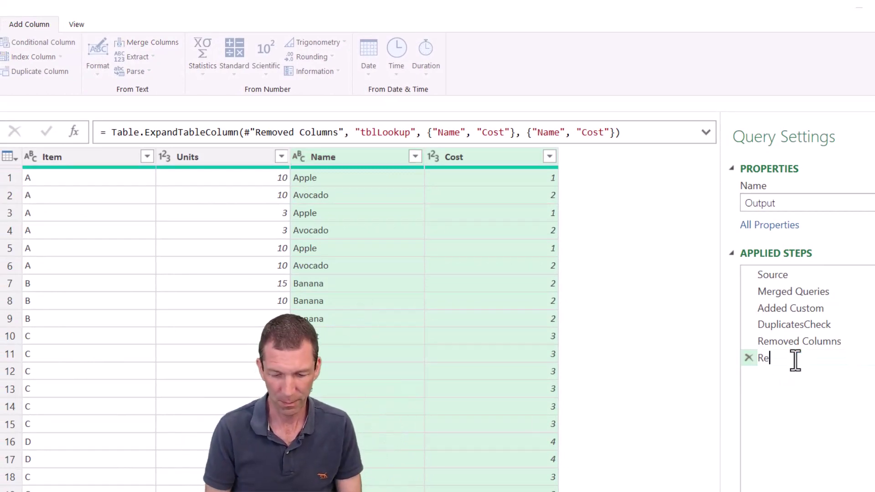
pyautogui.write('sultIfA')
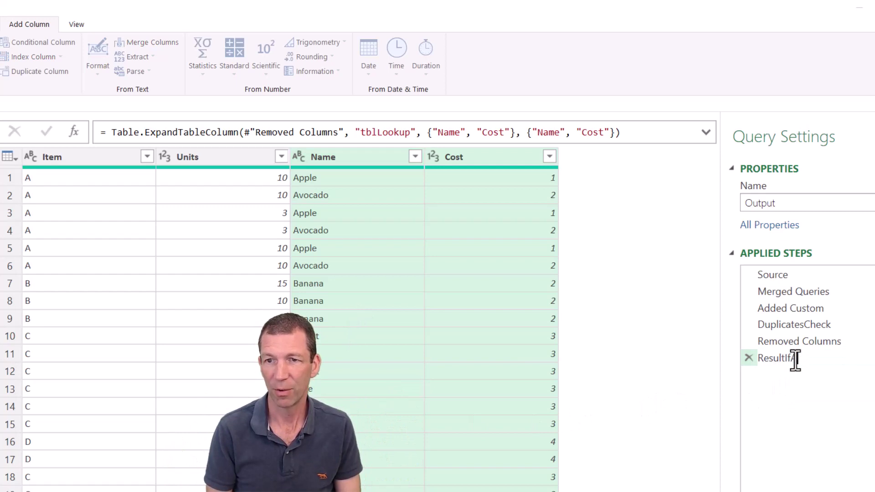
pyautogui.write('llOK')
pyautogui.press('Return')
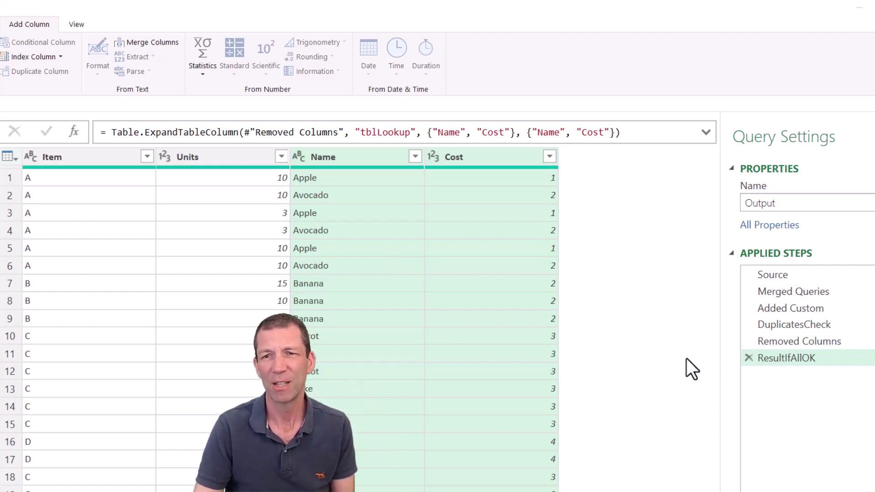
# Check the NumberOfMatches column in DuplicatesCheck, then reselect the ResultIfAllOK step
pyautogui.click(808, 326)
pyautogui.click(490, 160)
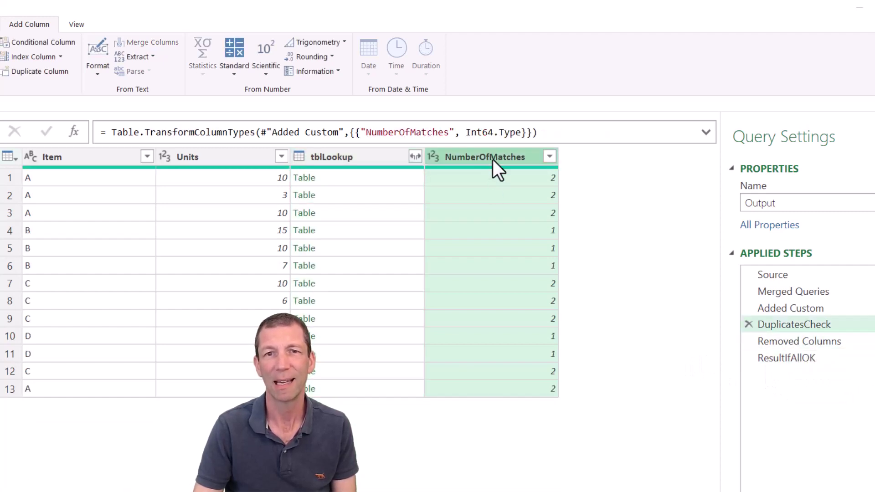
pyautogui.click(790, 360)
pyautogui.moveTo(796, 362)
pyautogui.mouseDown()
pyautogui.moveTo(809, 349)
pyautogui.moveTo(783, 357)
pyautogui.mouseUp()
# Add a custom step with formula = DuplicatesCheck[NumberOfMatches], returning a 13-value list
pyautogui.click(71, 132)
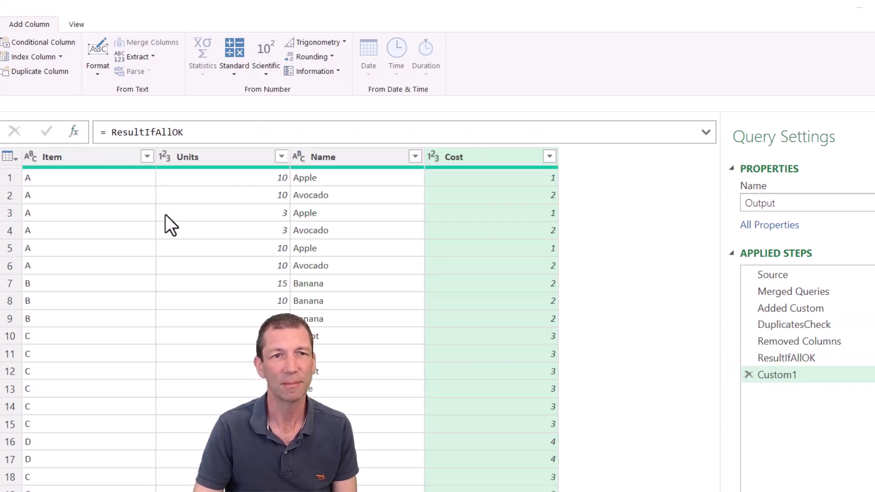
pyautogui.doubleClick(169, 131)
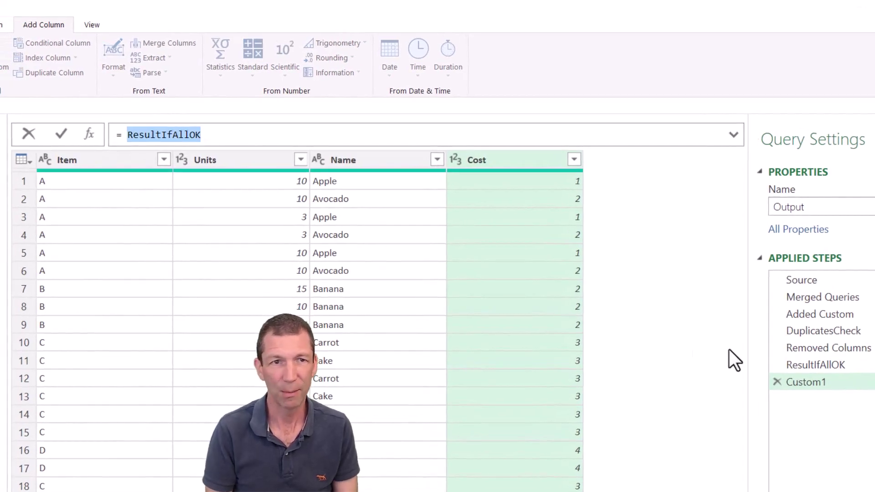
pyautogui.write('DuplicatesCheck')
pyautogui.press('Return')
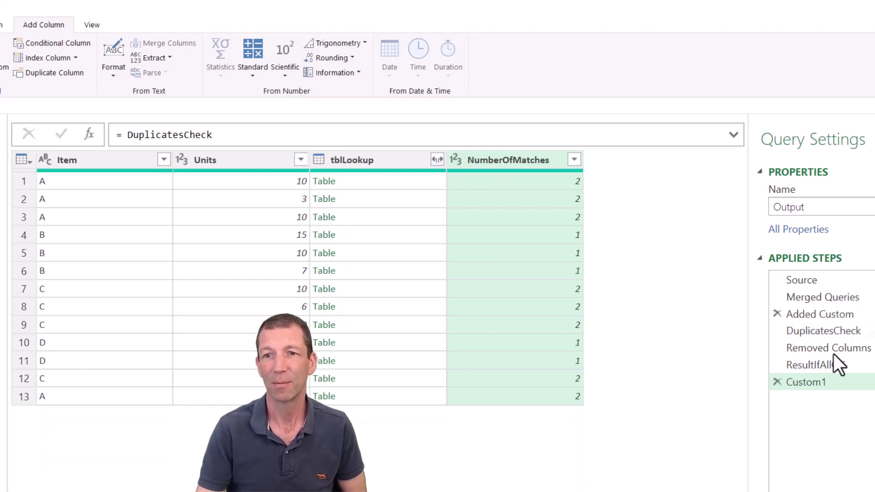
pyautogui.click(239, 133)
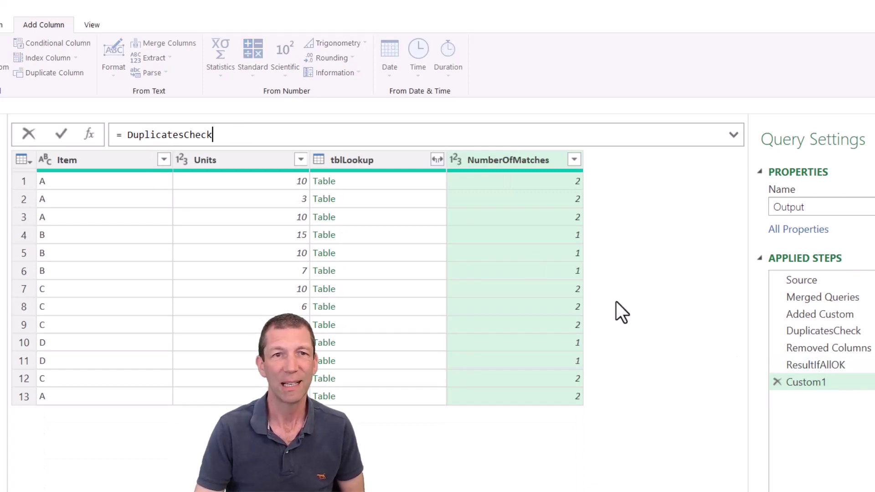
pyautogui.write('[')
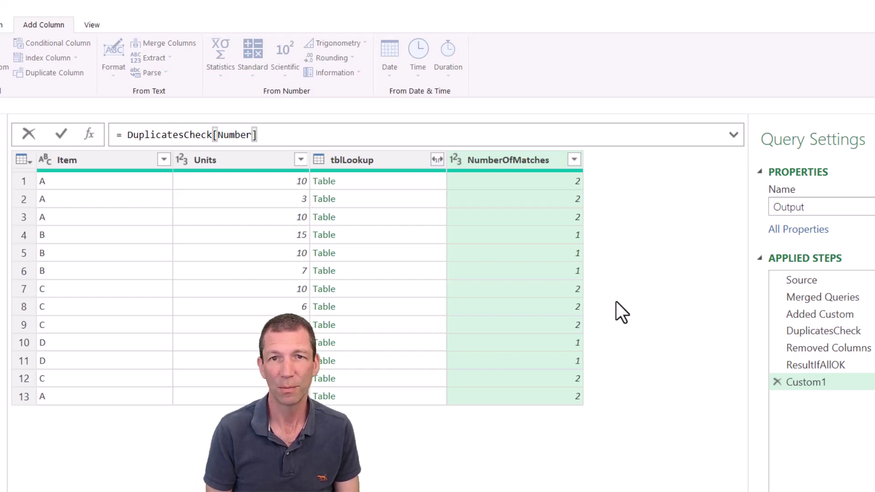
pyautogui.write('NumberOfMatches')
pyautogui.press('Return')
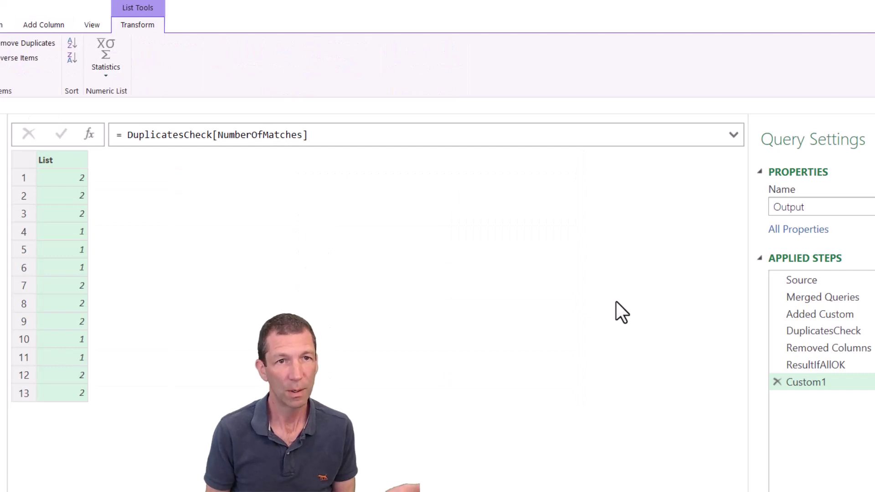
# Wrap the formula in List.Max( ) so the step returns 2
pyautogui.click(128, 135)
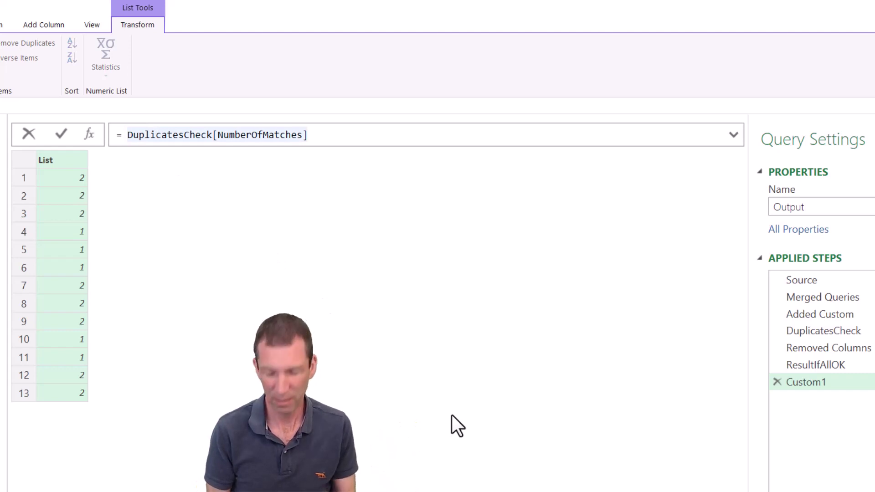
pyautogui.write('Listma')
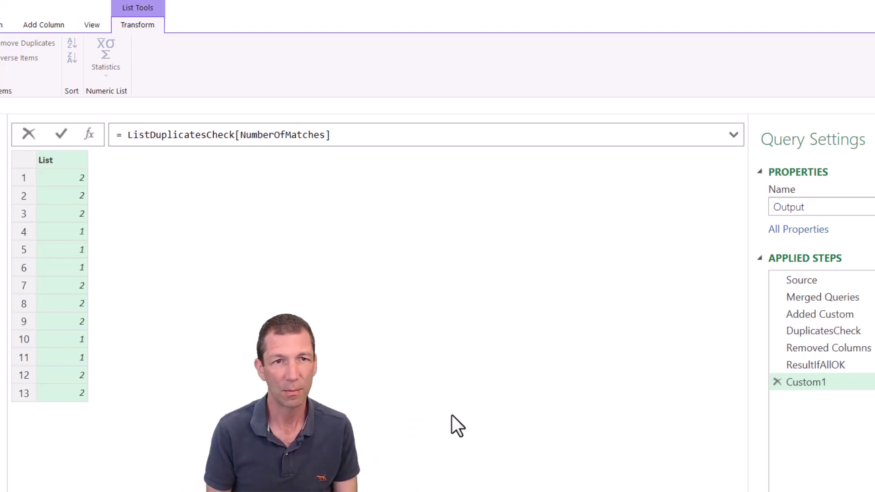
pyautogui.press('Left')
pyautogui.write('ma')
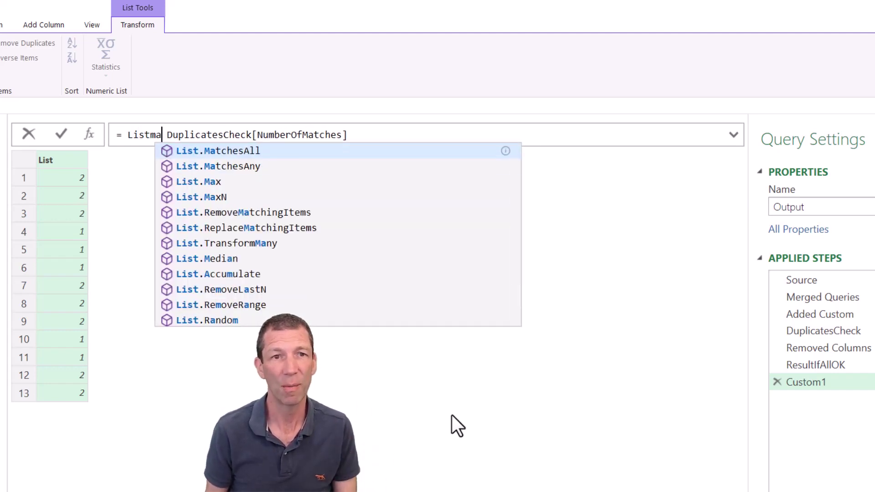
pyautogui.press('Down')
pyautogui.press('Down')
pyautogui.press('Down')
pyautogui.press('Up')
pyautogui.press('Tab')
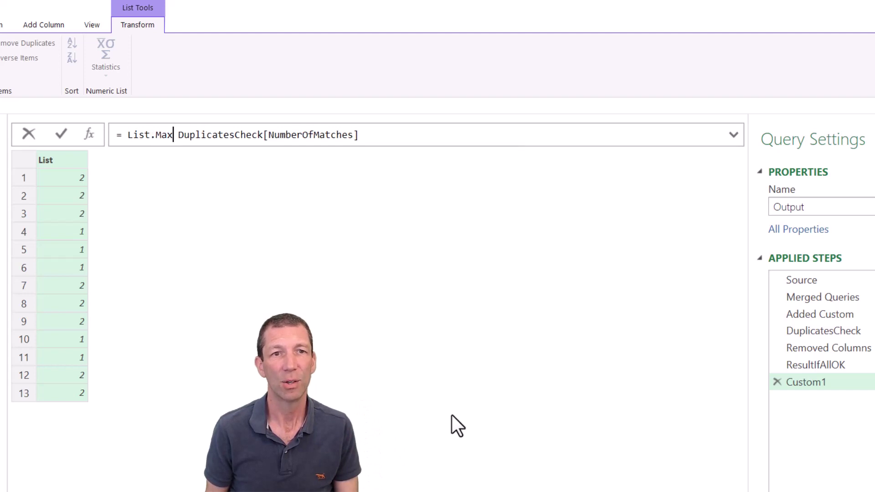
pyautogui.write('(')
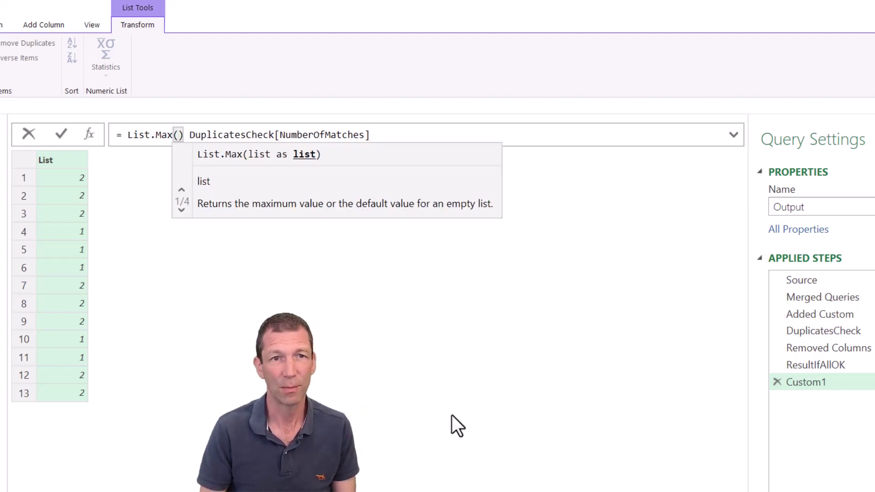
pyautogui.press('Delete')
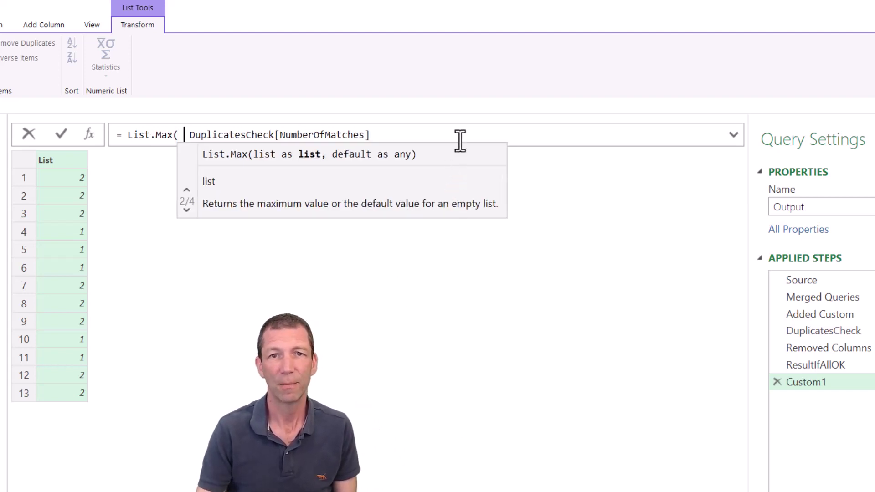
pyautogui.press('End')
pyautogui.press('Return')
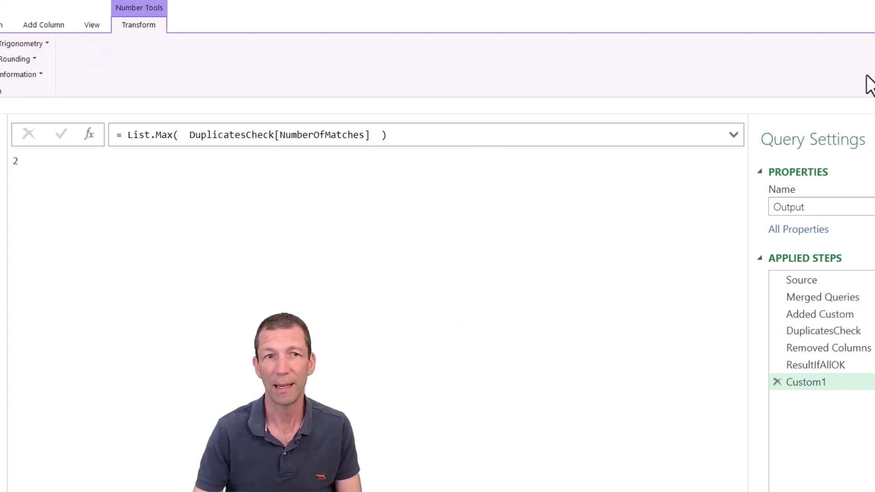
# Rename the step MAXCount and add a new step referencing it
pyautogui.doubleClick(838, 381)
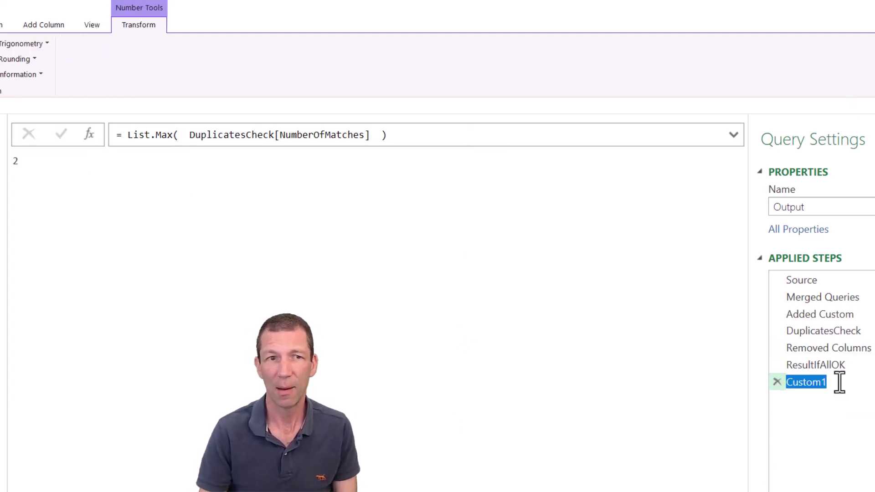
pyautogui.press('Delete')
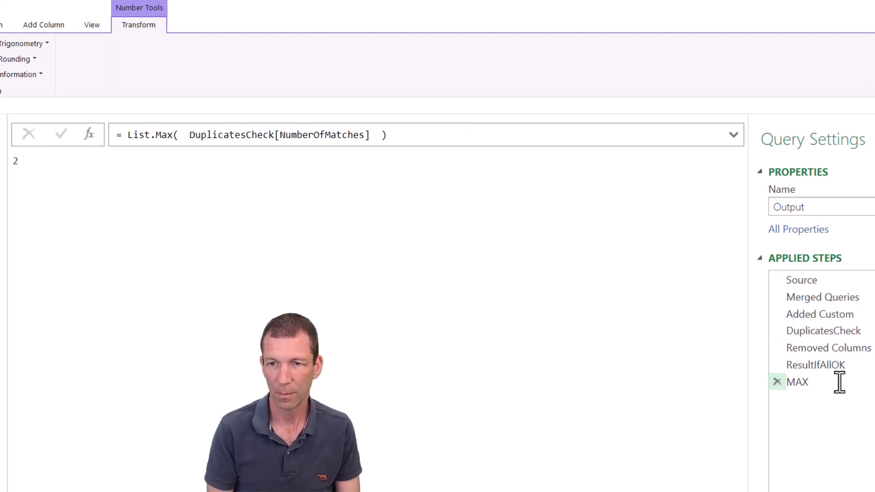
pyautogui.press('Return')
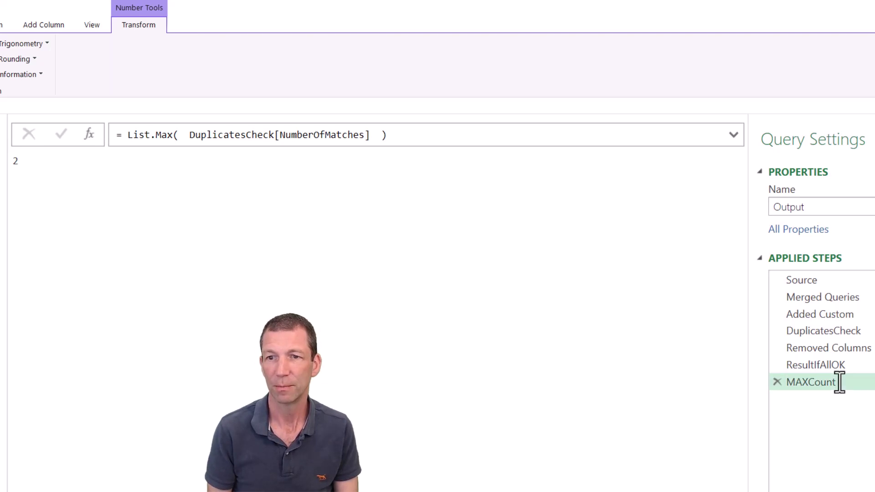
pyautogui.click(90, 133)
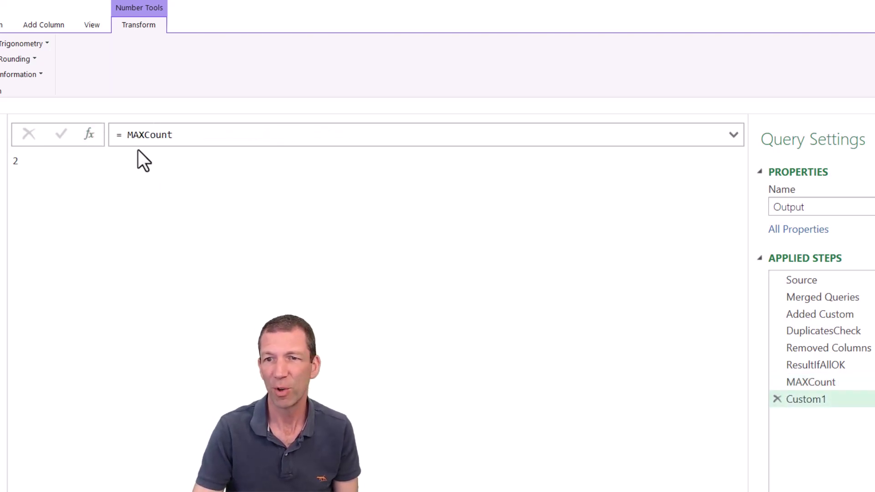
# Point the Custom1 formula at DuplicatesCheck instead of MAXCount
pyautogui.doubleClick(142, 139)
pyautogui.write('Sup')
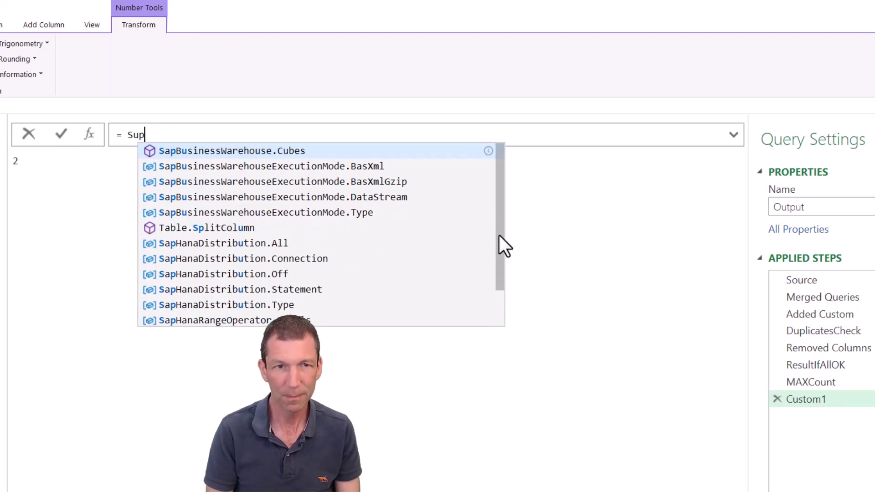
pyautogui.press('Escape')
pyautogui.write('dup')
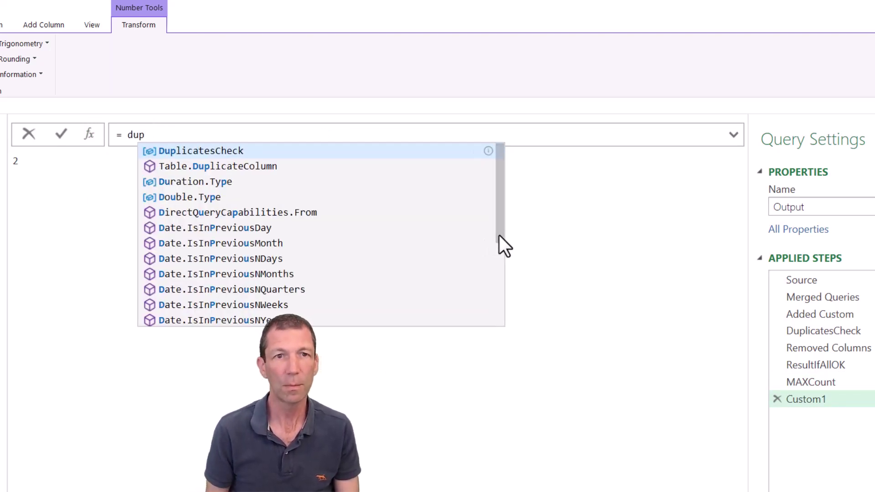
pyautogui.press('Tab')
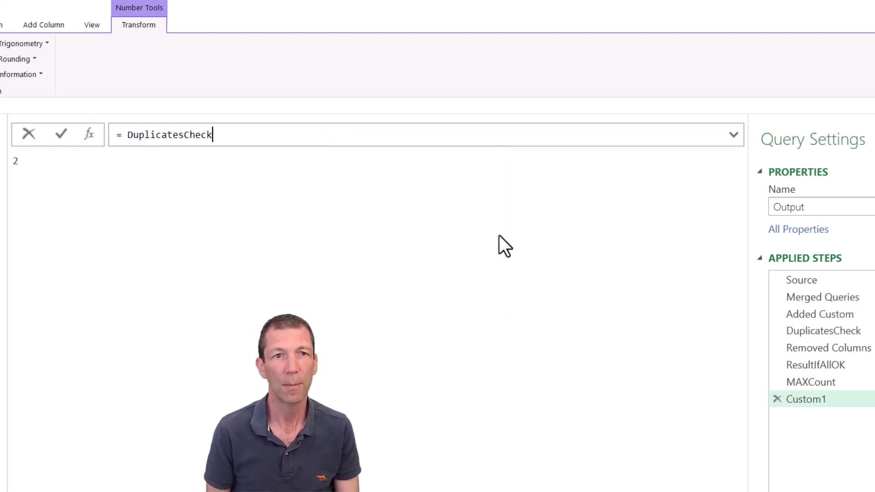
pyautogui.press('Return')
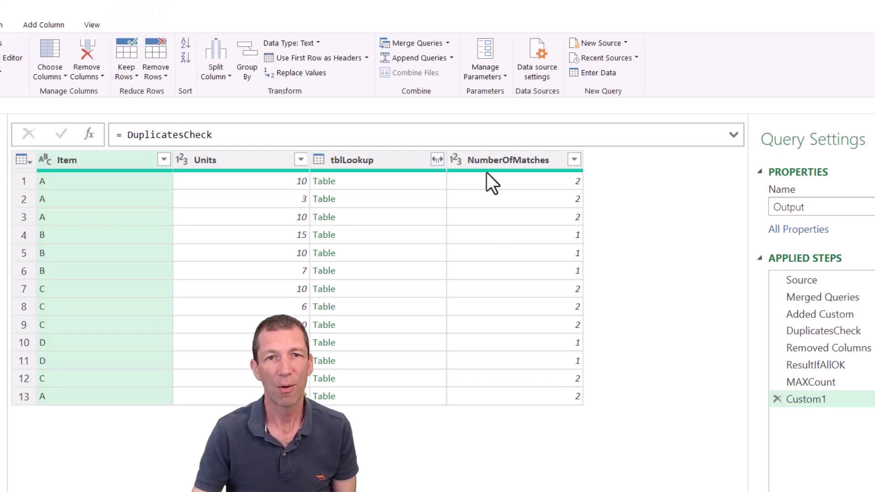
# Filter NumberOfMatches to rows that do not equal 1, leaving 8 rows
pyautogui.click(574, 162)
pyautogui.moveTo(451, 286)
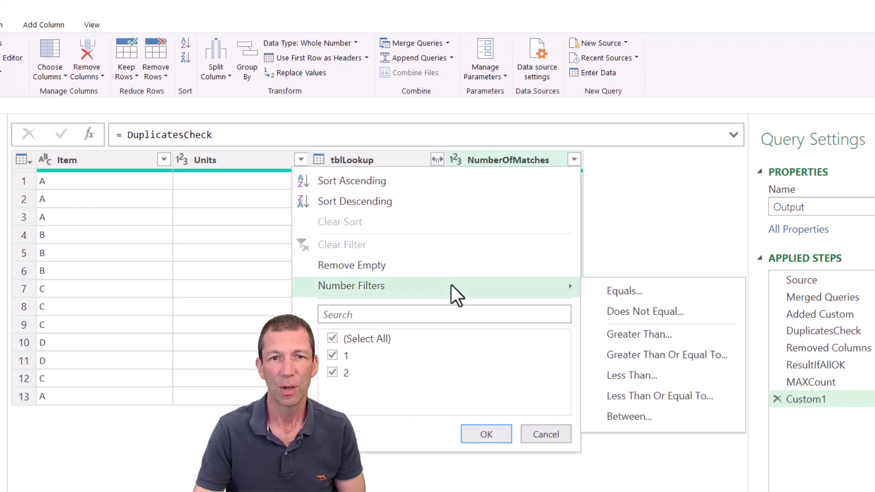
pyautogui.click(639, 313)
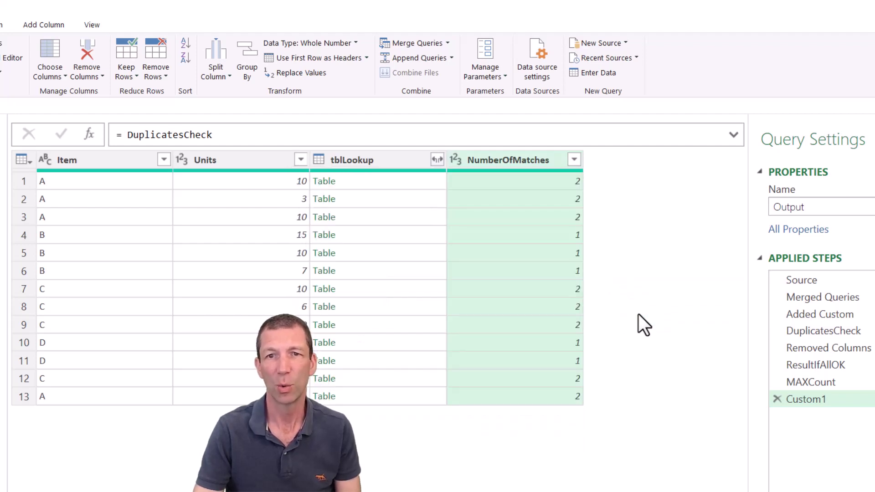
pyautogui.click(383, 291)
pyautogui.write('1')
pyautogui.click(580, 372)
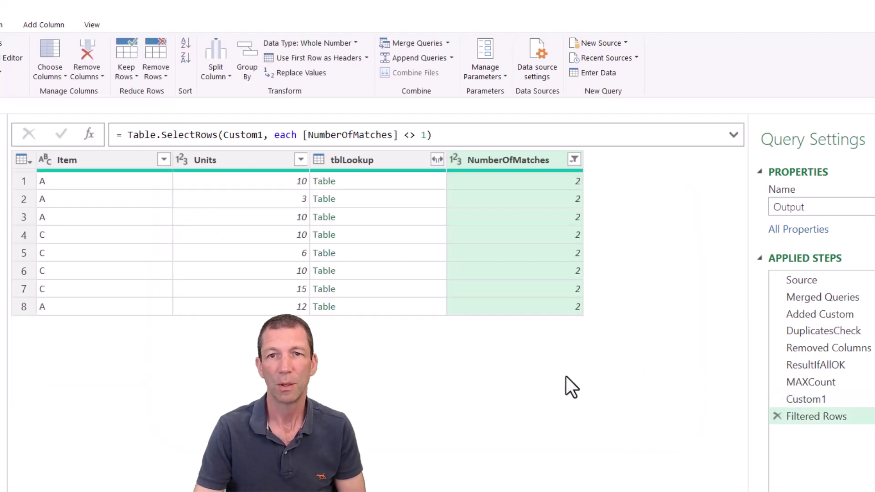
# Remove all columns except Item, then remove duplicates, leaving items A and C
pyautogui.click(100, 157)
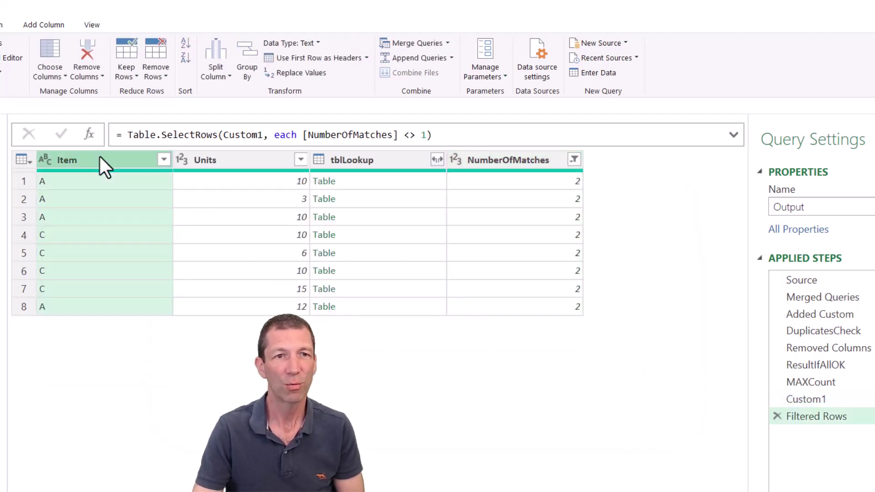
pyautogui.rightClick(99, 158)
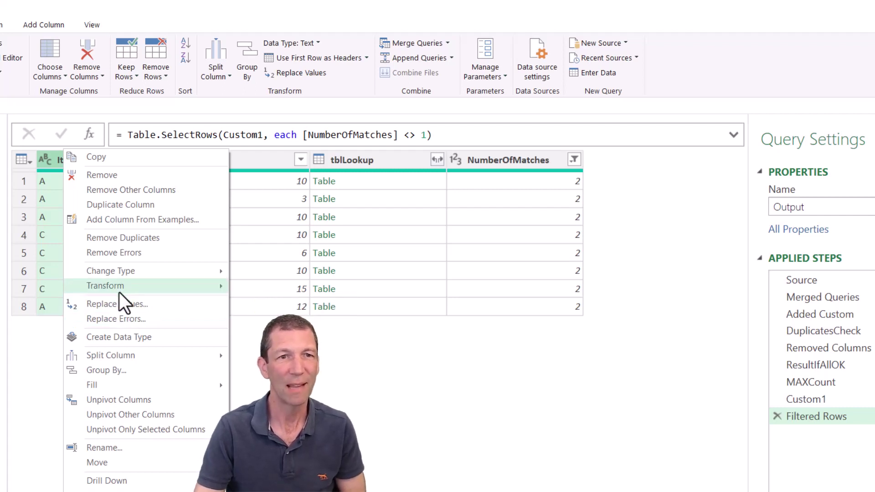
pyautogui.click(132, 193)
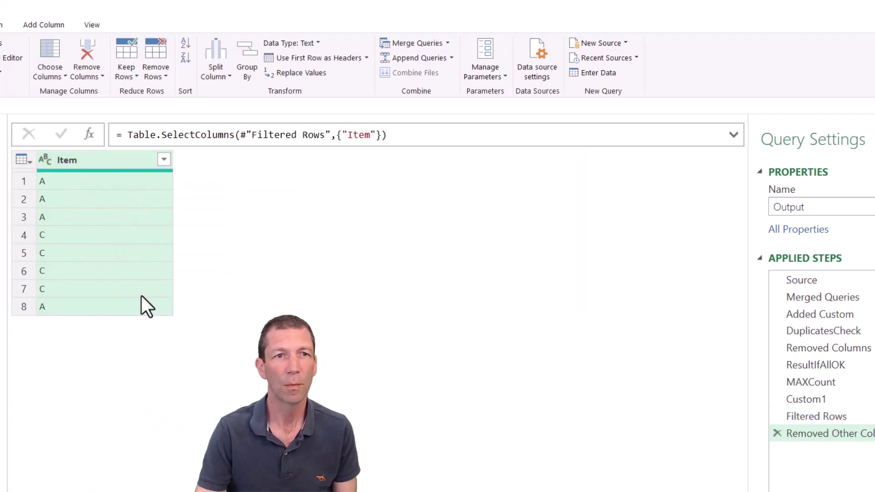
pyautogui.rightClick(102, 158)
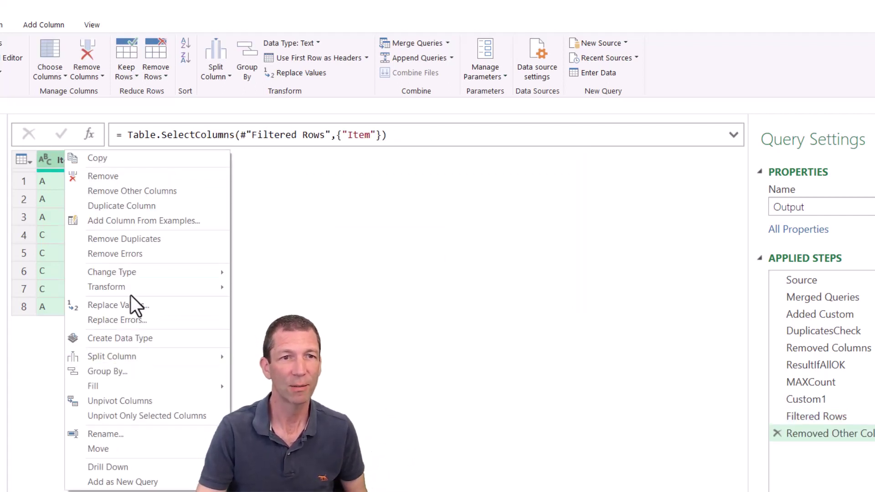
pyautogui.click(146, 241)
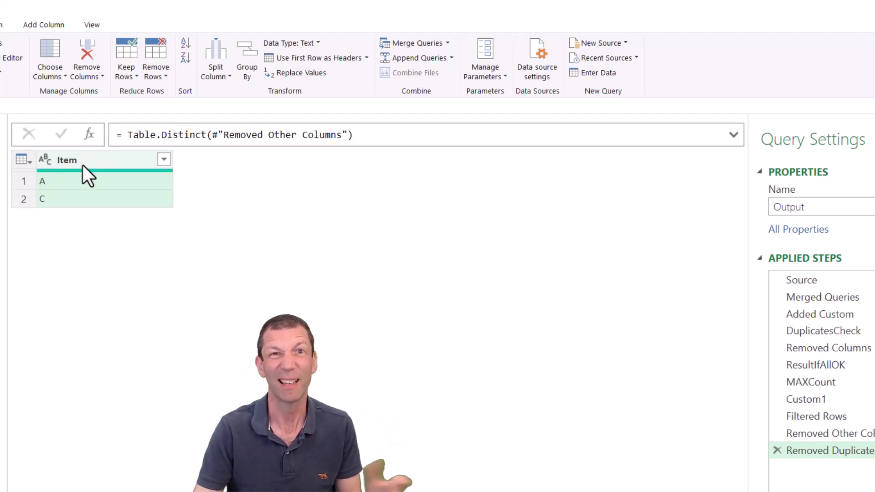
# Drill down Item to a list and wrap it in Text.Combine with a "|" separator
pyautogui.rightClick(115, 160)
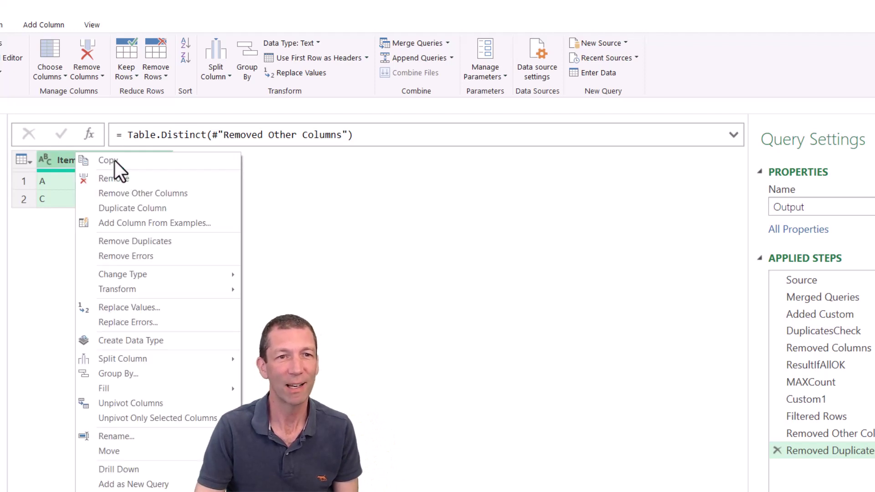
pyautogui.click(127, 470)
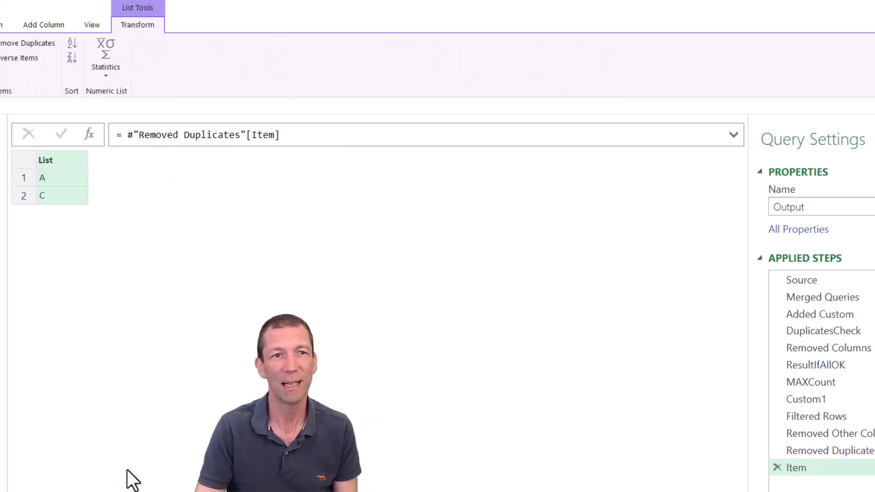
pyautogui.click(129, 135)
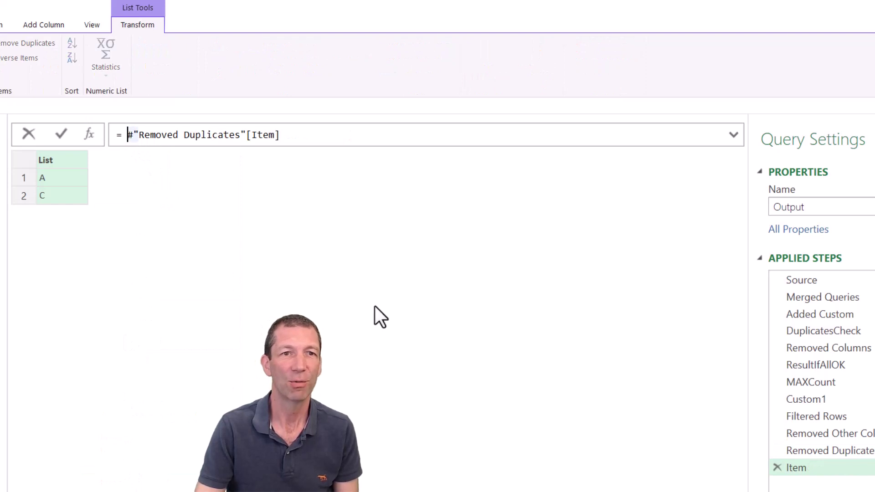
pyautogui.write('Text.Combine')
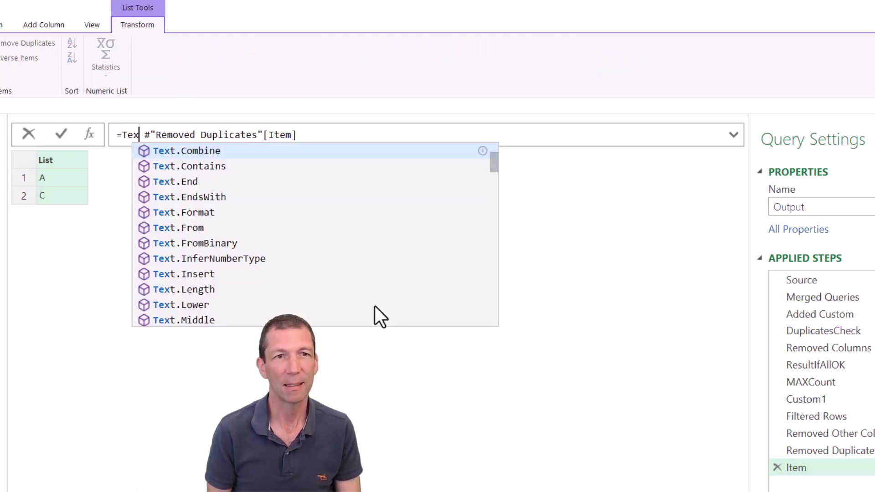
pyautogui.write('(')
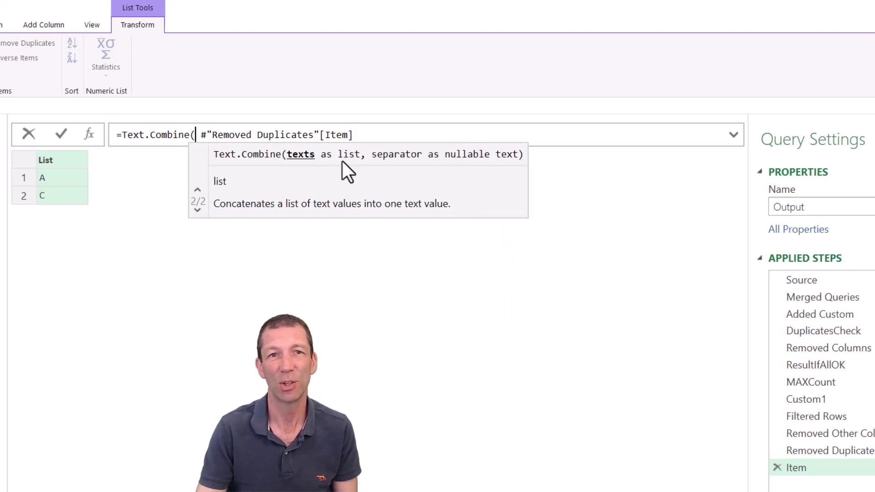
pyautogui.click(379, 134)
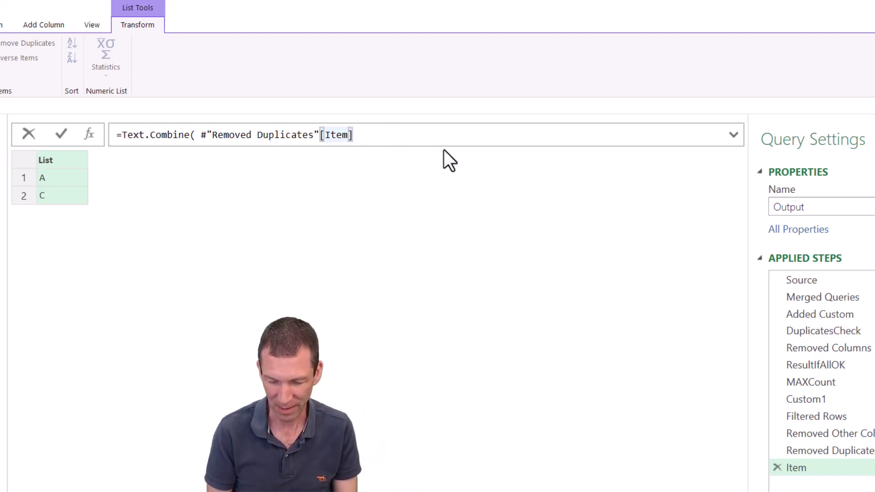
pyautogui.write(',')
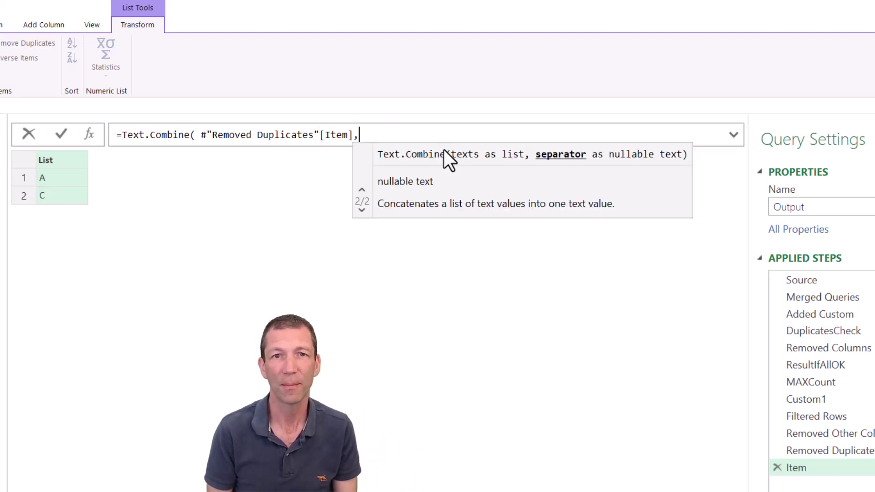
pyautogui.write(' "|" )')
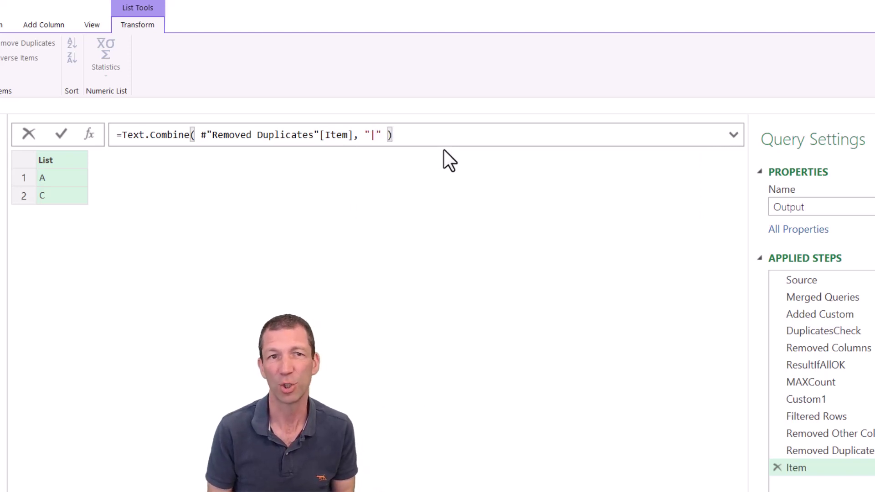
pyautogui.press('Return')
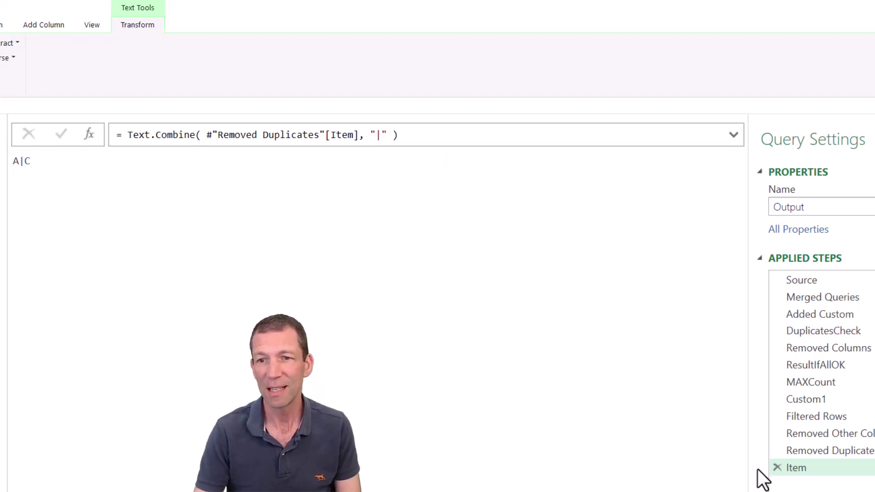
# Rename the Item step to Duplicates
pyautogui.doubleClick(812, 466)
pyautogui.write('Duplicates')
pyautogui.press('Return')
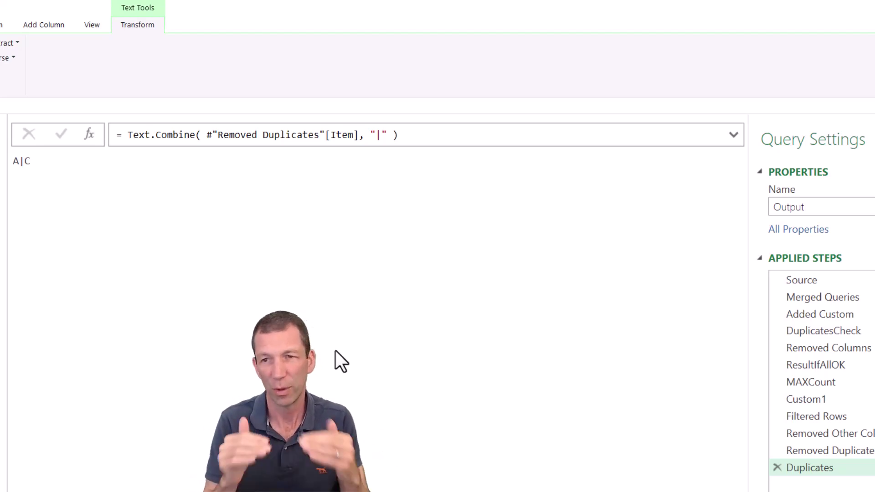
# Wrap the Duplicates formula in Table.FromList with a list in braces
pyautogui.click(130, 139)
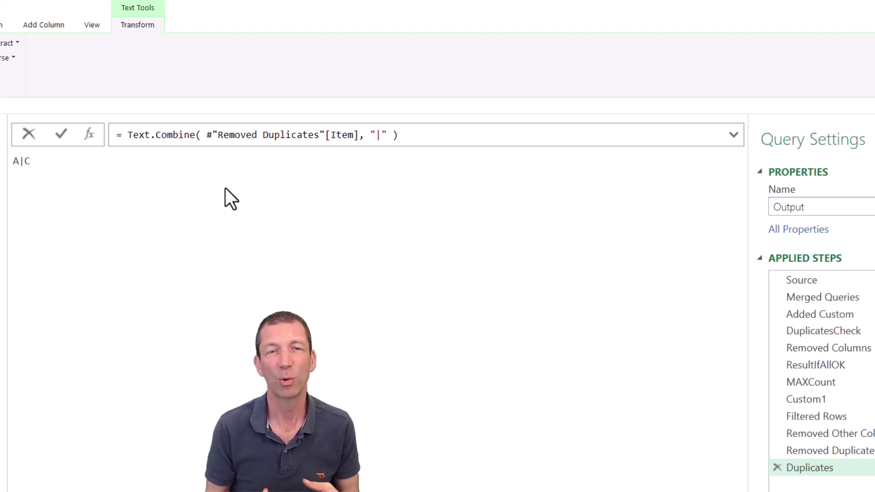
pyautogui.write('Tab')
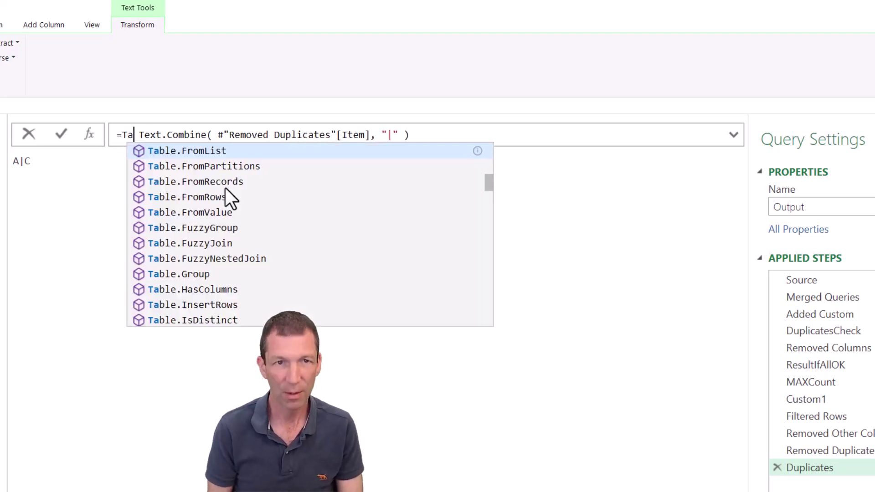
pyautogui.write('l')
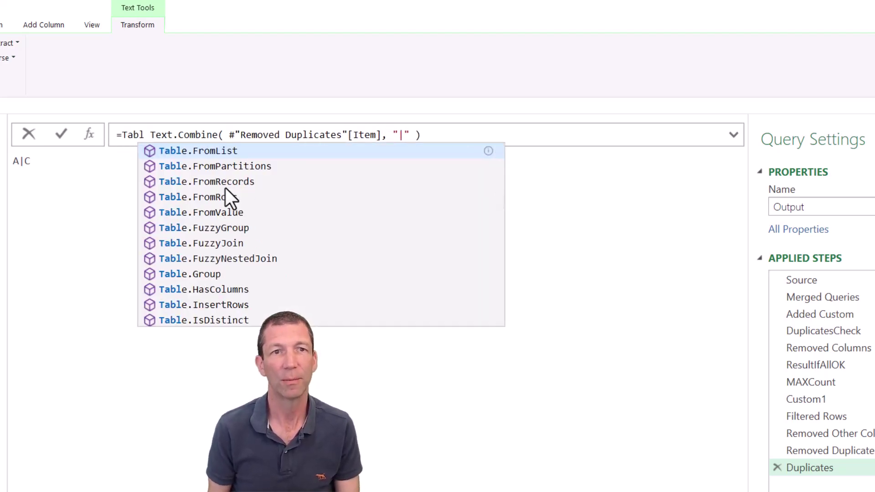
pyautogui.press('Tab')
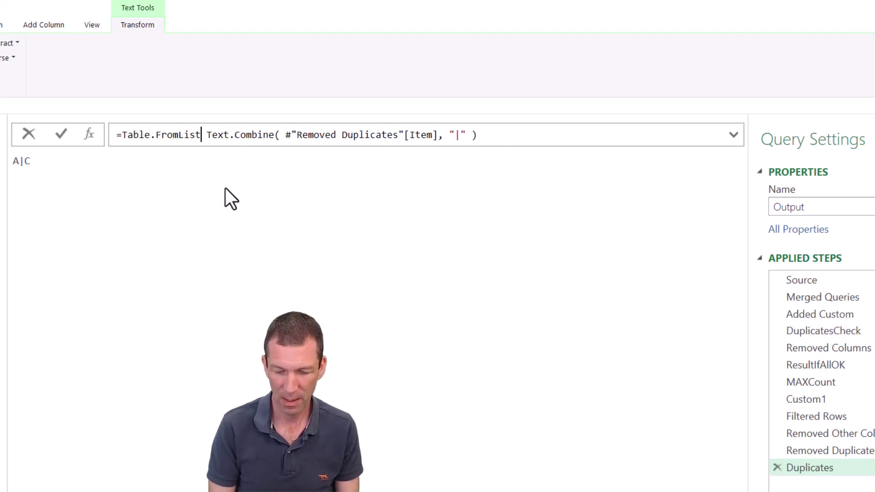
pyautogui.write('(')
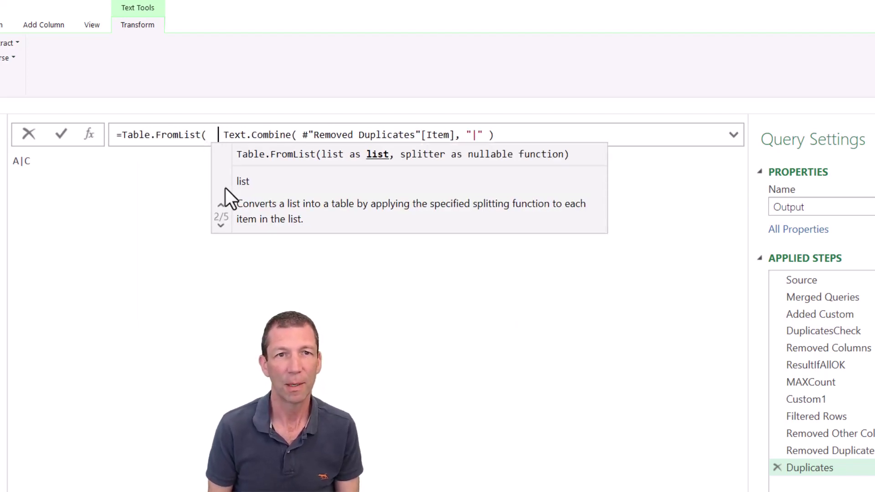
pyautogui.click(583, 137)
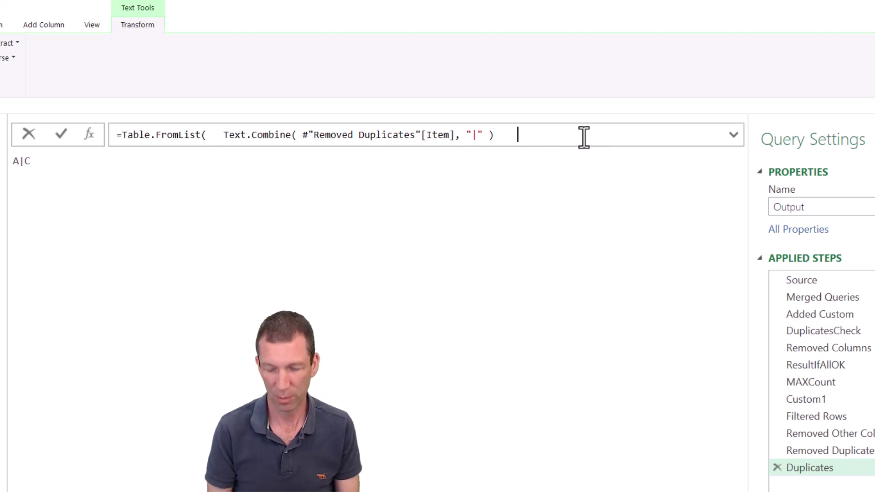
pyautogui.write(')')
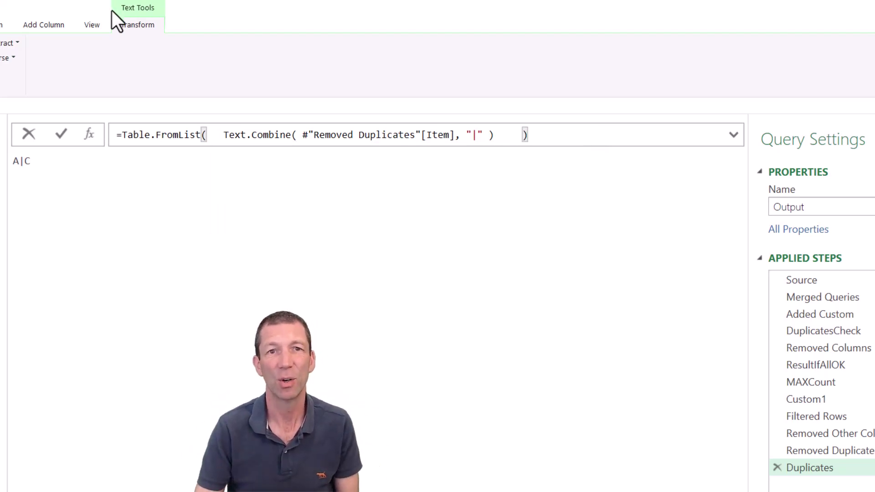
pyautogui.write(' {')
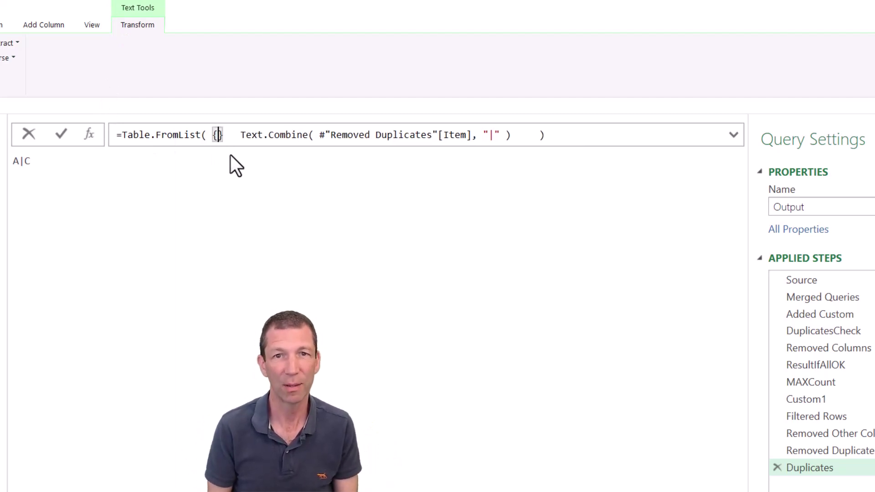
pyautogui.press('Delete')
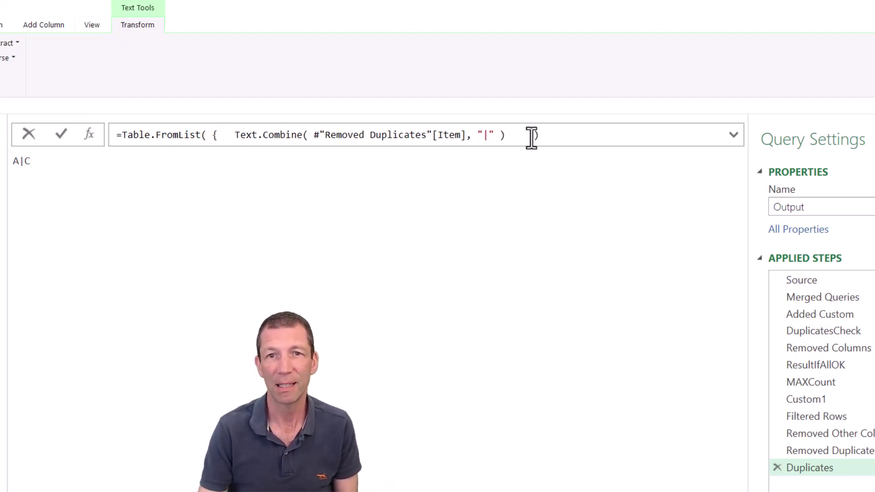
# Add "Duplicates Exists:" as the list's first item and apply the formula
pyautogui.click(518, 135)
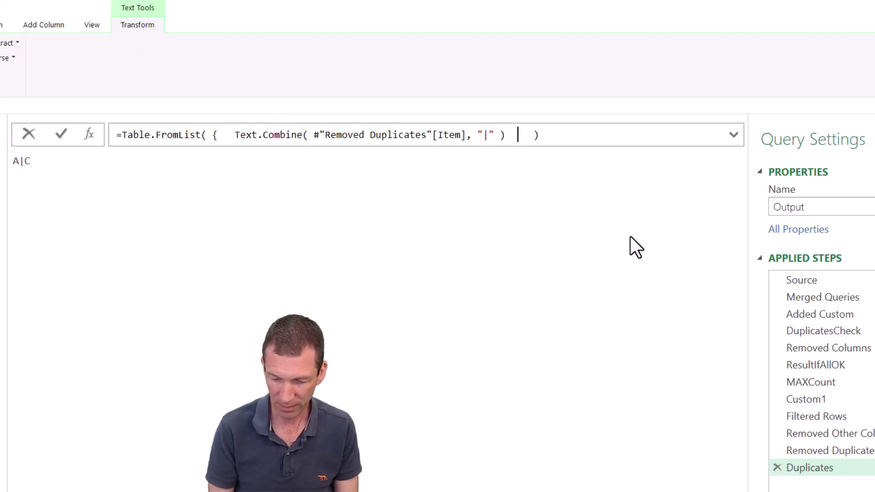
pyautogui.write('}')
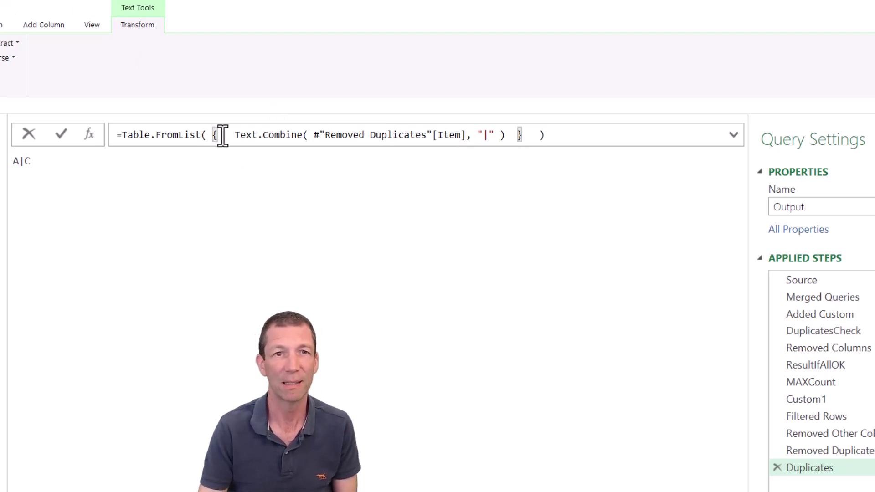
pyautogui.write('"Duplicates Exi')
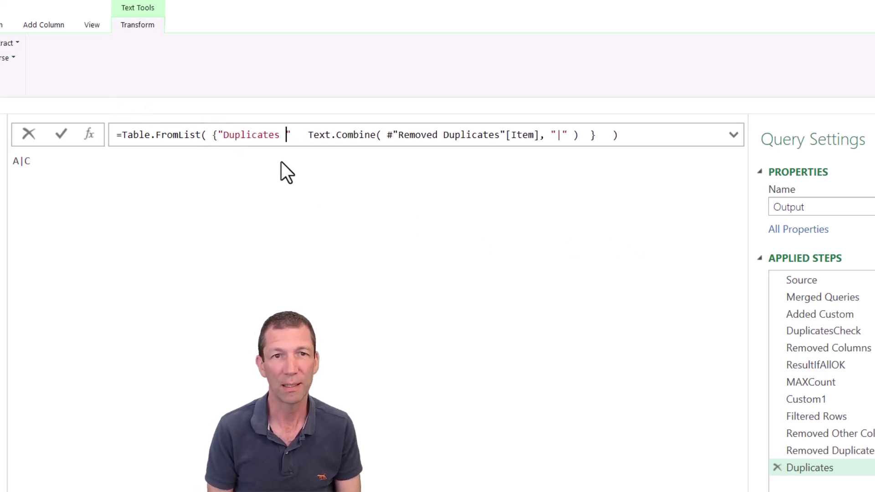
pyautogui.write('sts:')
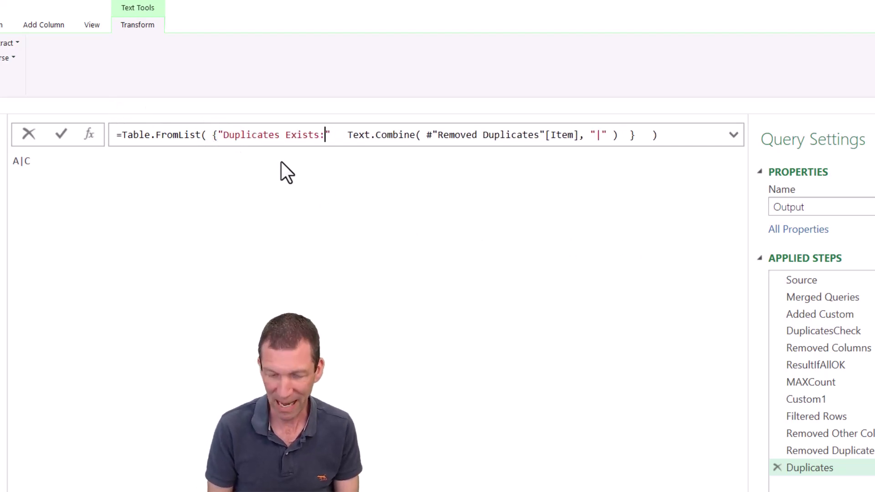
pyautogui.press('Right')
pyautogui.press('Right')
pyautogui.write(',')
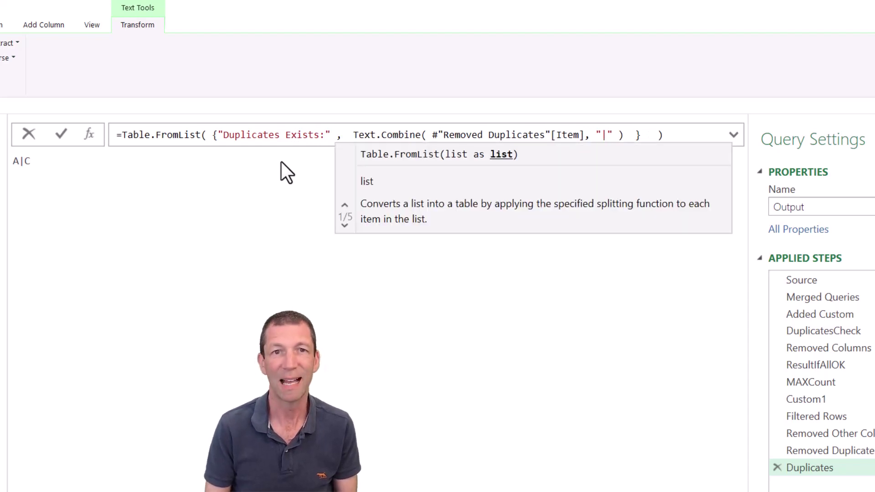
pyautogui.click(697, 134)
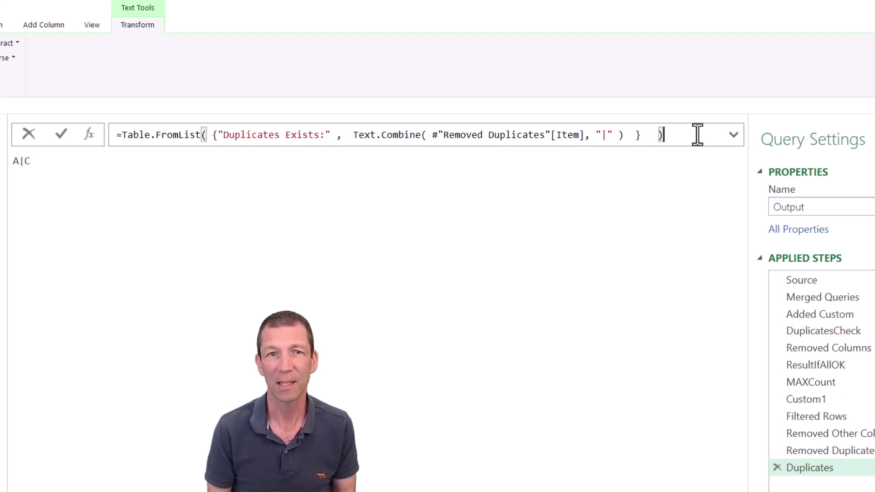
pyautogui.press('Return')
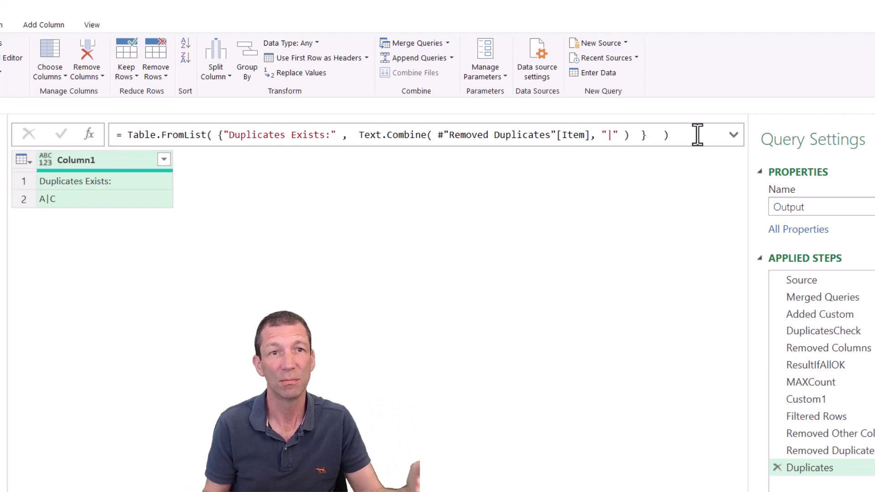
# Remove the Table.FromList wrapper to preview the bare list and widen its column
pyautogui.click(211, 135)
pyautogui.moveTo(211, 135); pyautogui.dragTo(143, 139)
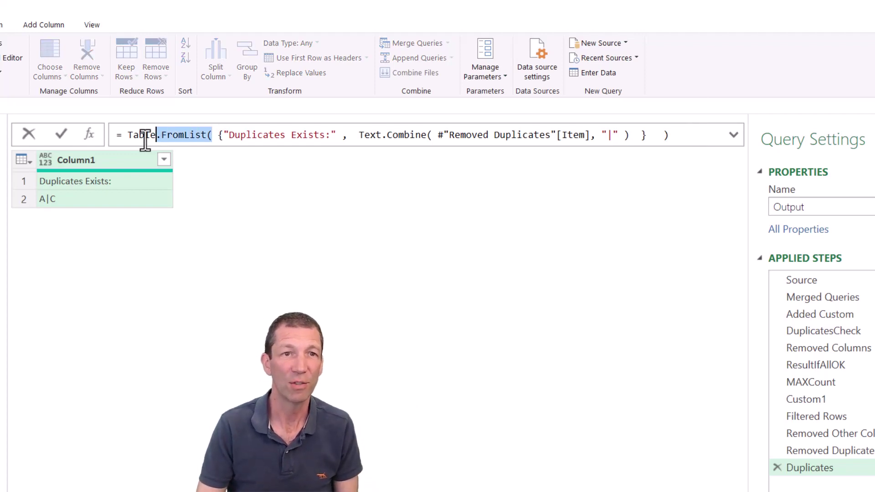
pyautogui.press('BackSpace')
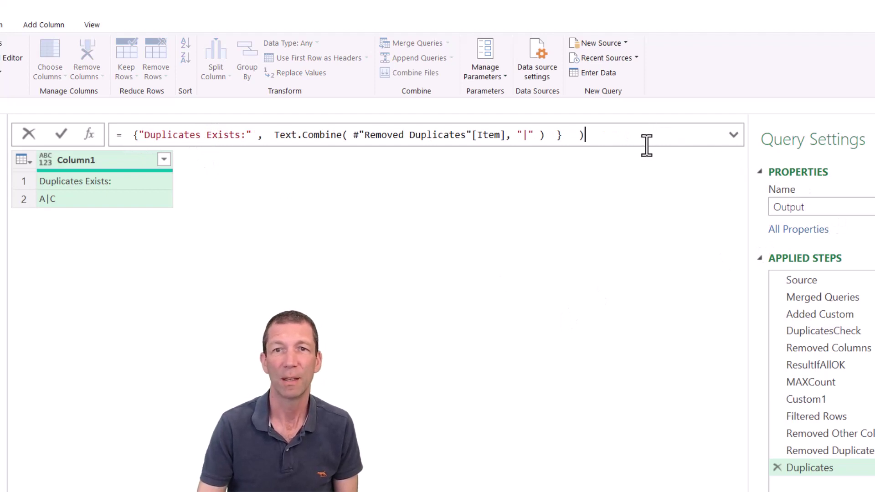
pyautogui.press('Return')
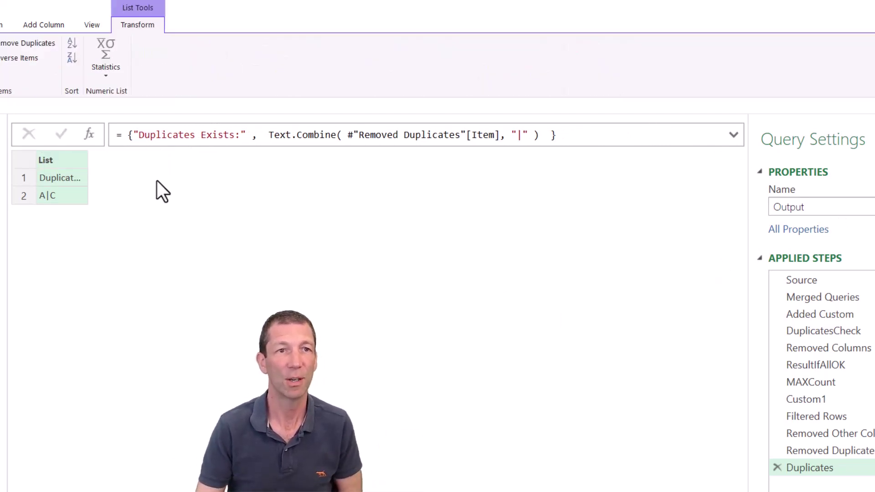
pyautogui.moveTo(88, 160); pyautogui.dragTo(167, 160)
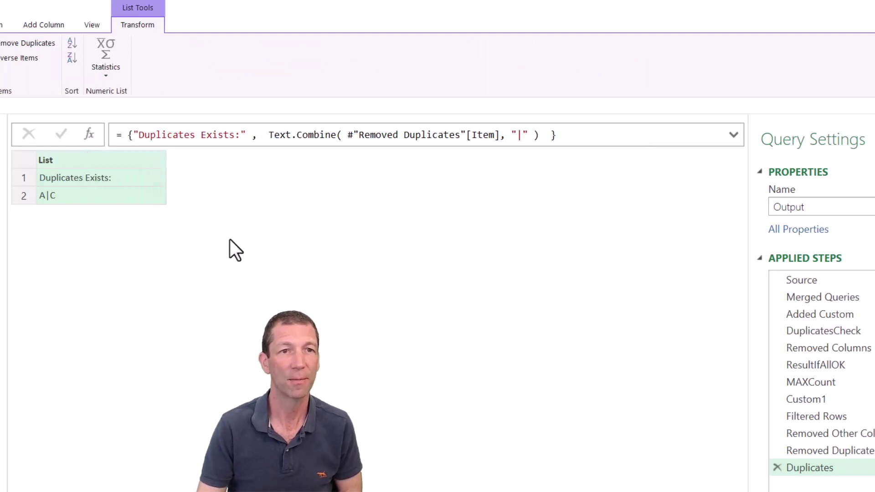
# Rewrap the list in Table.FromList( ) and apply the formula
pyautogui.click(122, 135)
pyautogui.write('Tab')
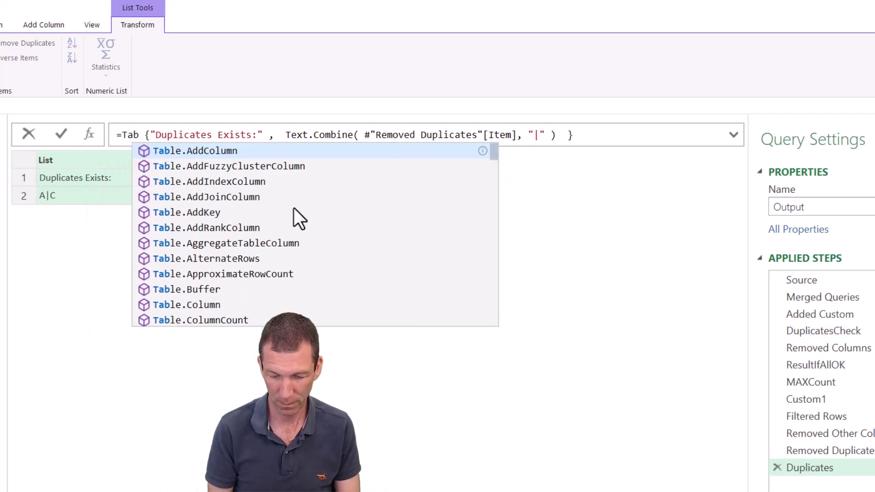
pyautogui.write('le.Fomr')
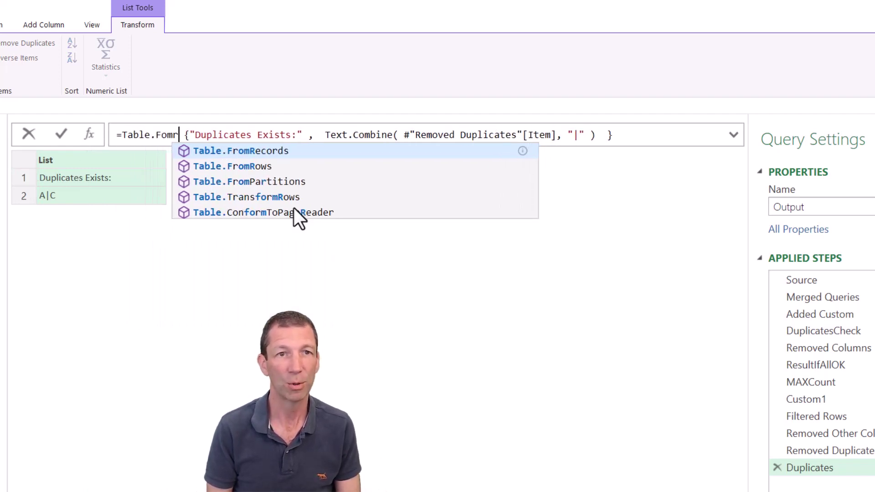
pyautogui.press('Escape')
pyautogui.press('BackSpace')
pyautogui.press('BackSpace')
pyautogui.press('BackSpace')
pyautogui.write('rom(')
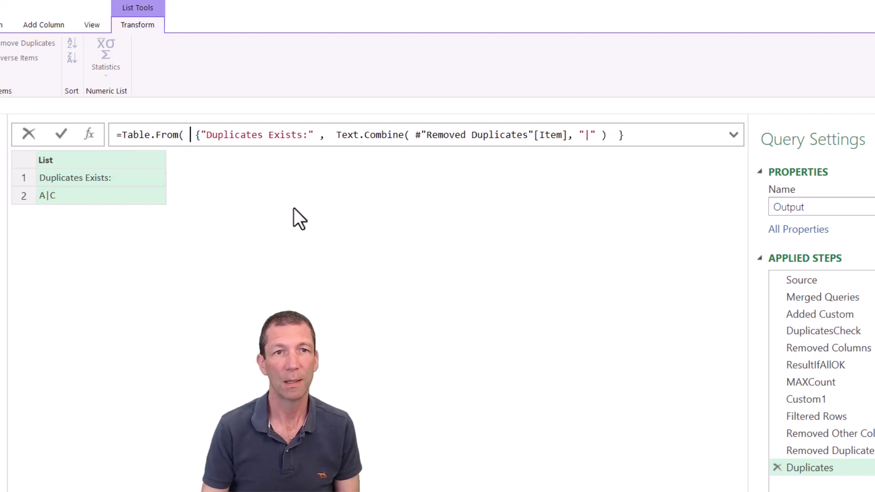
pyautogui.click(675, 134)
pyautogui.write(')')
pyautogui.press('Return')
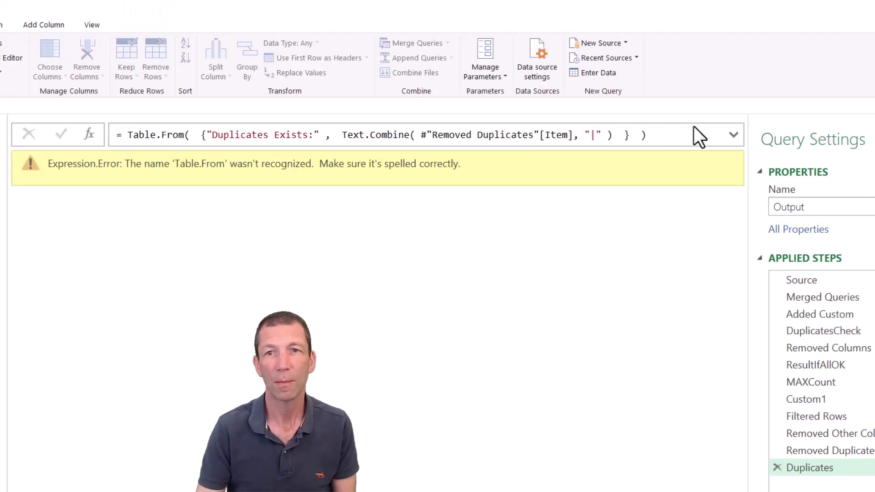
# Correct the misspelled function name to Table.FromList using autocomplete
pyautogui.click(173, 135)
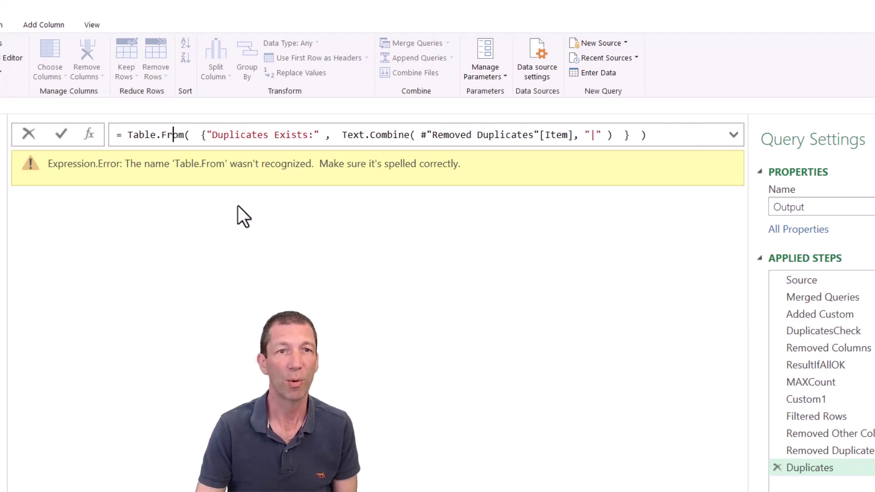
pyautogui.press('Right')
pyautogui.press('Right')
pyautogui.press('BackSpace')
pyautogui.press('BackSpace')
pyautogui.press('BackSpace')
pyautogui.press('BackSpace')
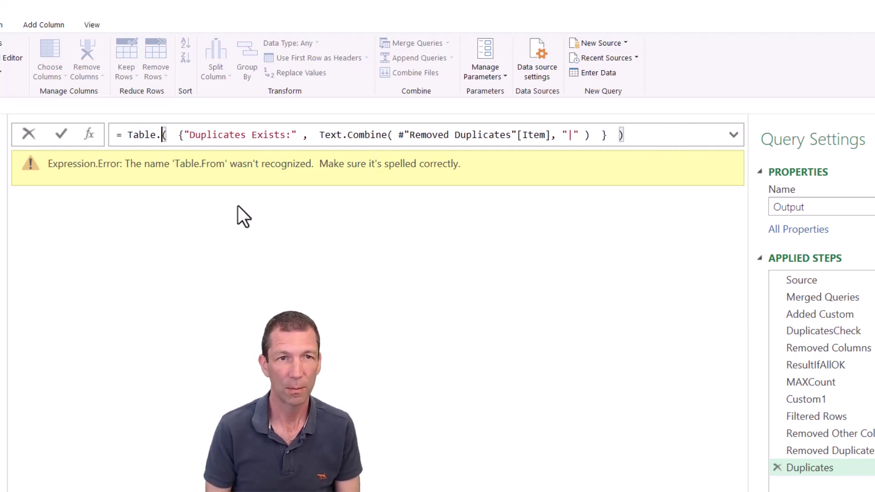
pyautogui.press('BackSpace')
pyautogui.write('from')
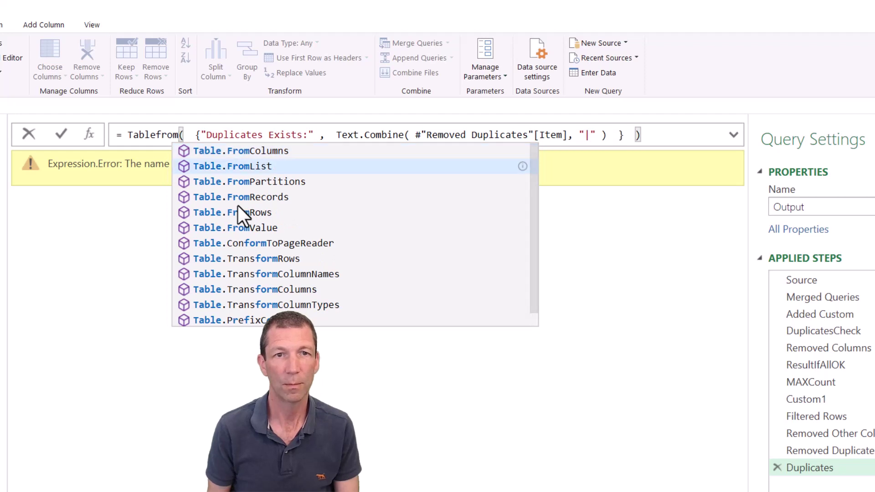
pyautogui.press('Tab')
pyautogui.press('Return')
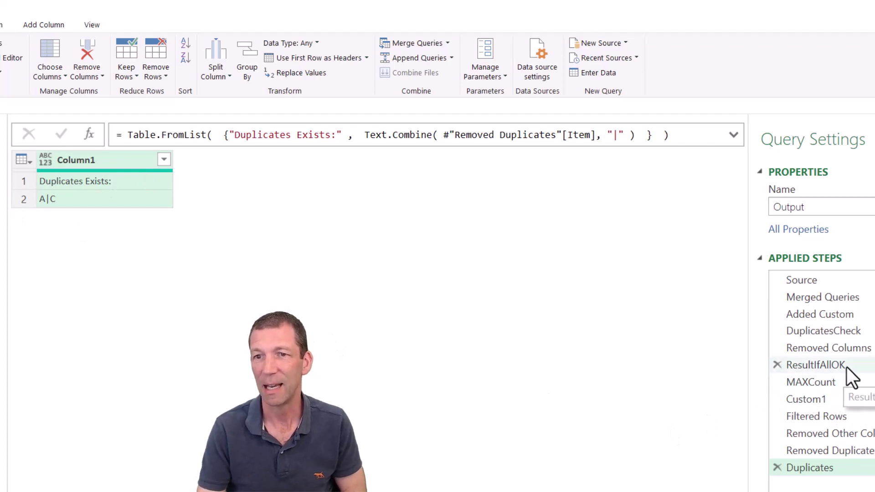
# Check ResultIfAllOK's columns, then add null as the splitter in the Duplicates formula
pyautogui.click(816, 365)
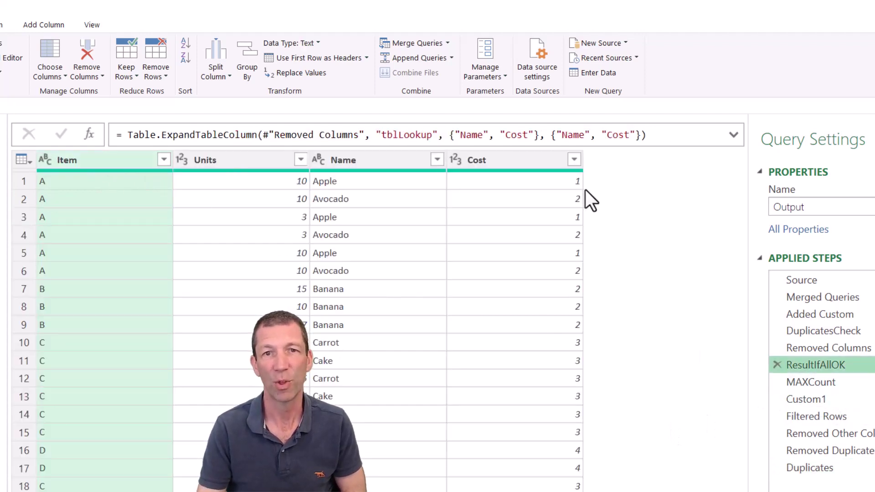
pyautogui.click(819, 465)
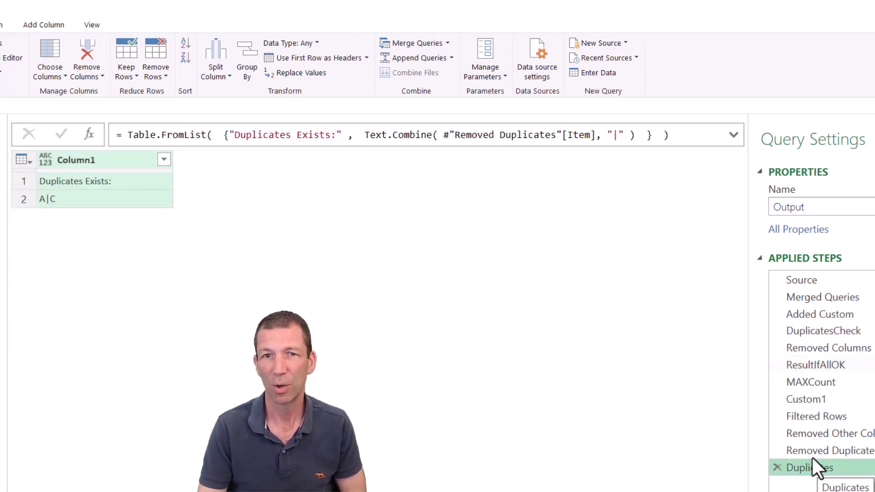
pyautogui.click(659, 135)
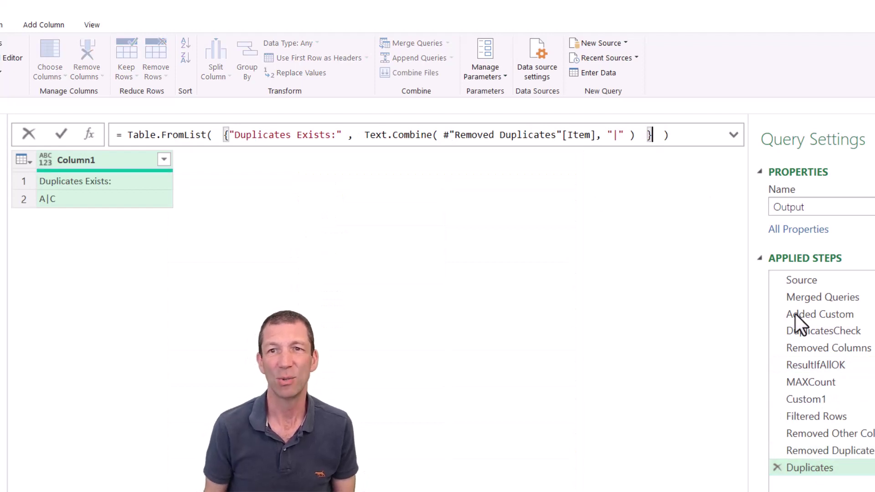
pyautogui.write(',')
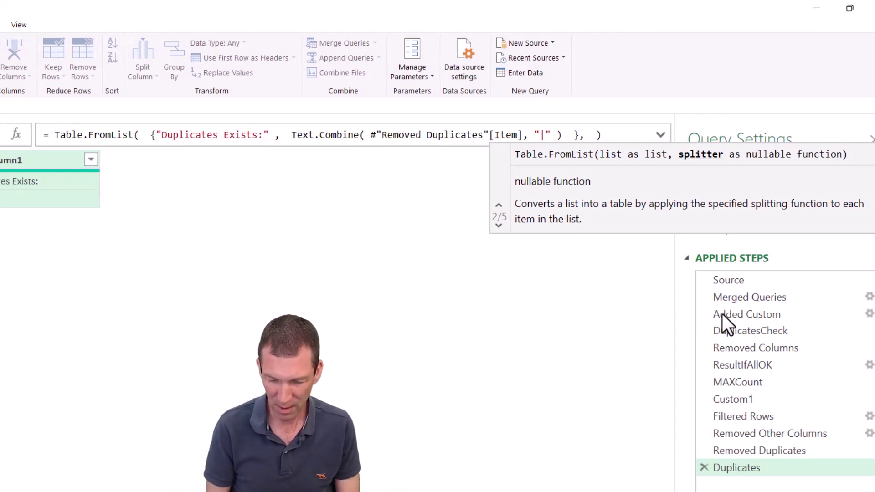
pyautogui.write('null')
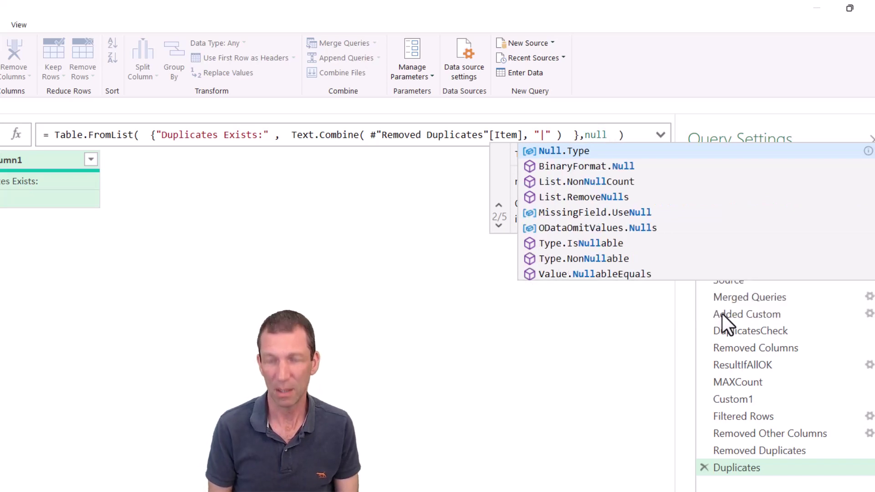
pyautogui.write(',')
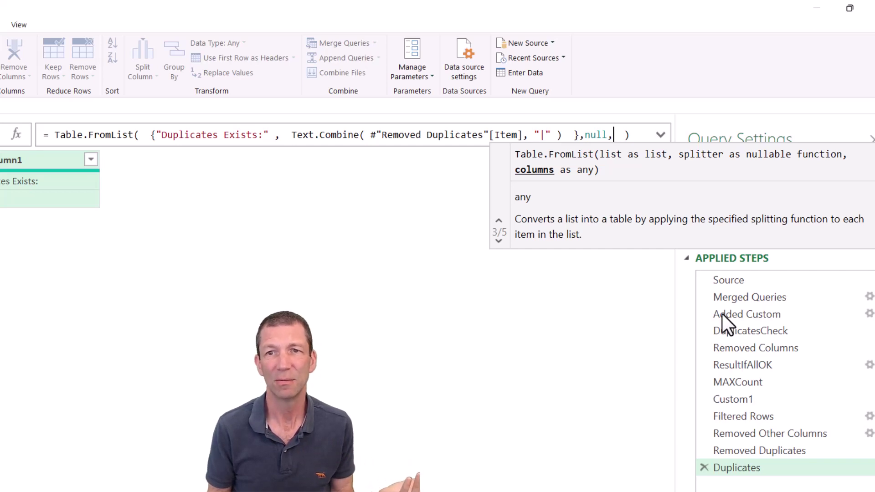
pyautogui.write('T')
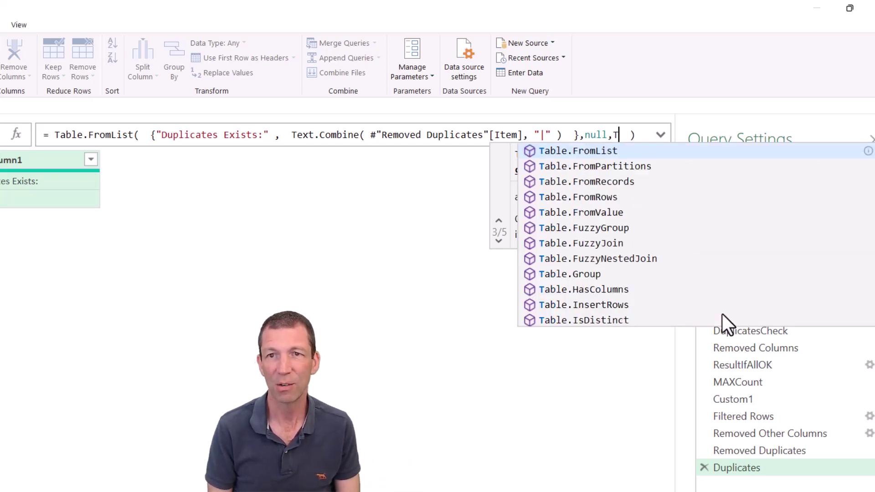
pyautogui.write('able')
pyautogui.write('col')
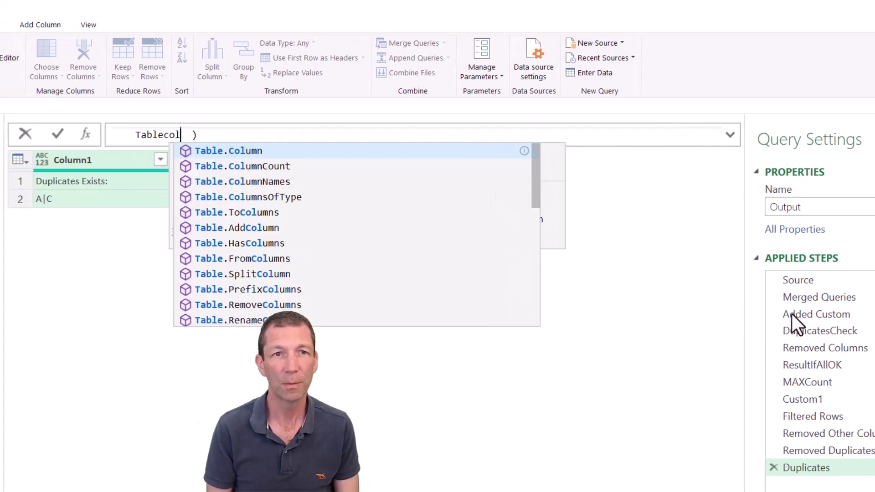
# Finish the formula with Table.ColumnNames(ResultIfAllOK) as the column names argument
pyautogui.press('Down')
pyautogui.press('Down')
pyautogui.press('Tab')
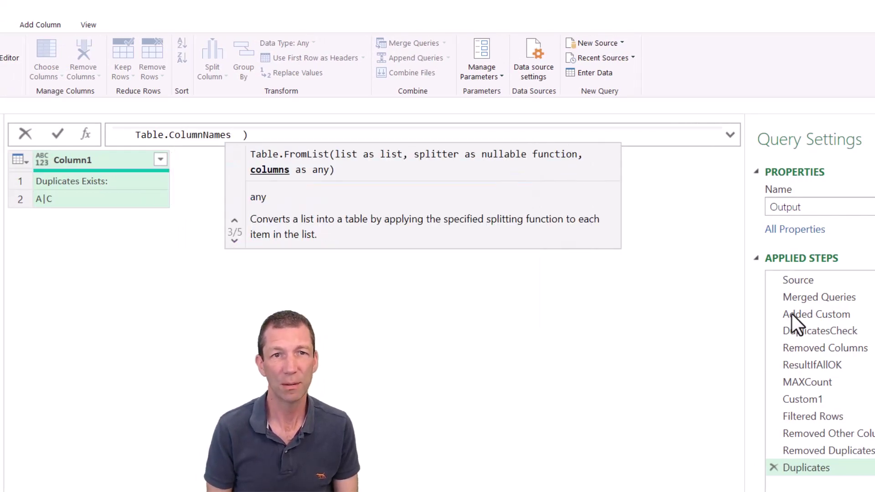
pyautogui.write('(')
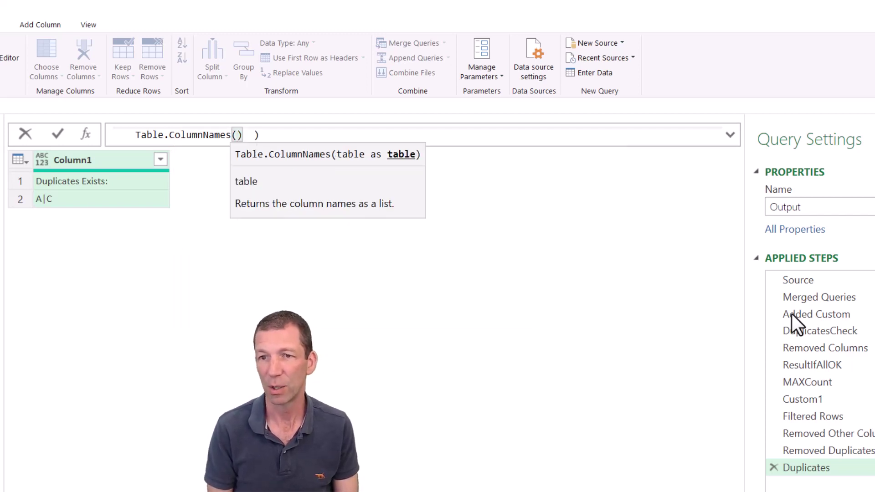
pyautogui.write('Result')
pyautogui.press('Tab')
pyautogui.press('End')
pyautogui.press('Return')
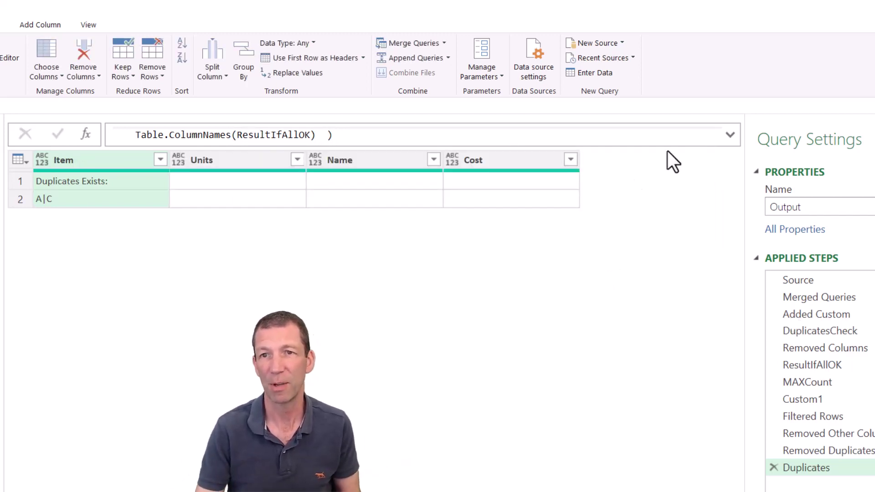
# Put each Table.FromList argument on its own line and commit the formula
pyautogui.click(730, 136)
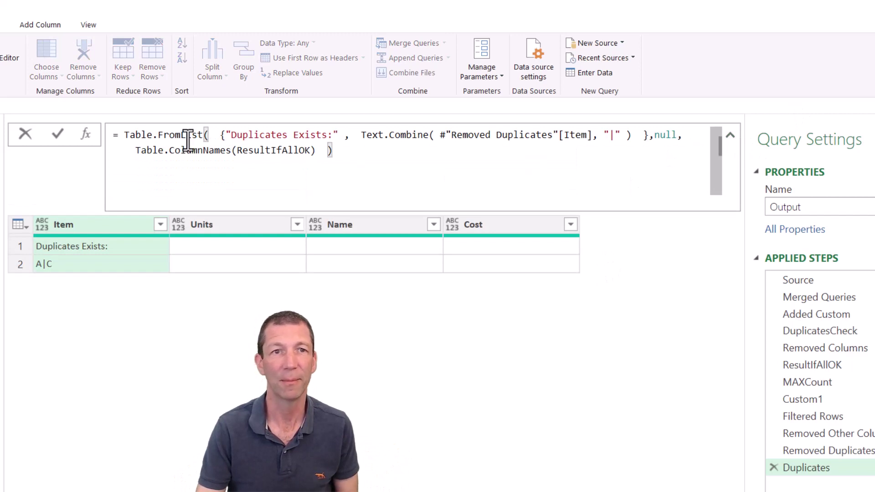
pyautogui.click(221, 135)
pyautogui.hotkey('shift', 'Return')
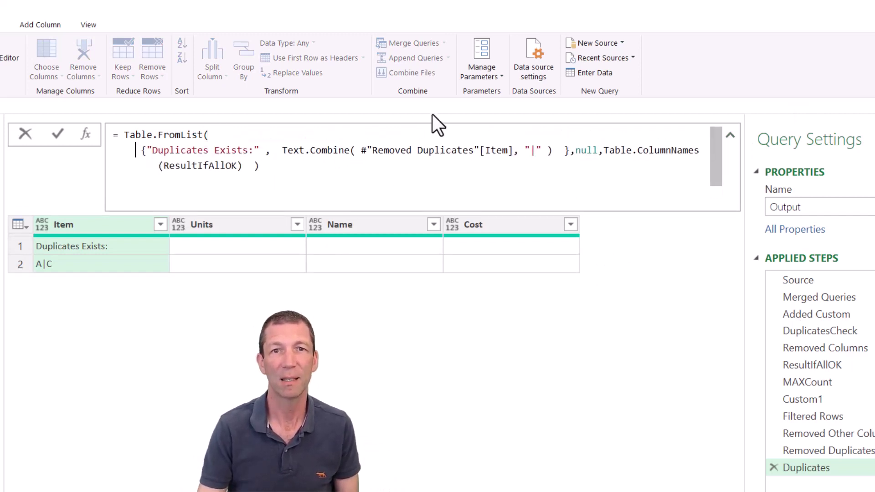
pyautogui.hotkey('shift', 'Return')
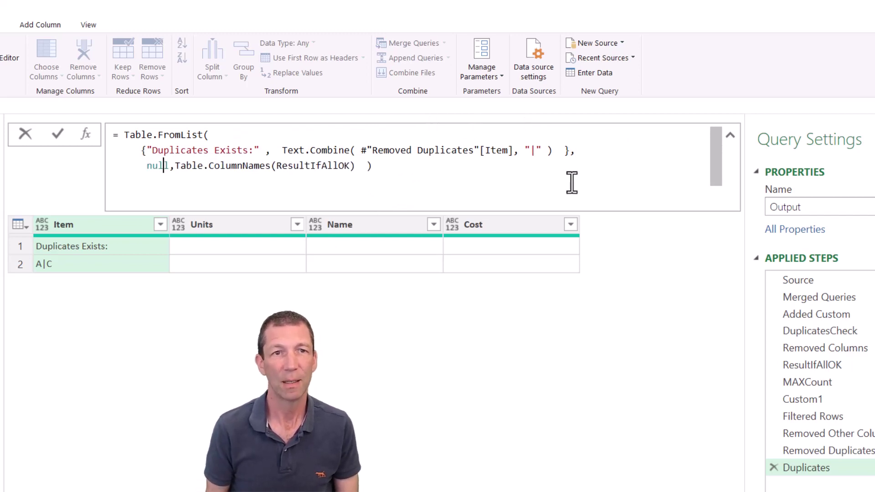
pyautogui.press('Right')
pyautogui.press('Right')
pyautogui.hotkey('ctrl', 'shift', 'Right')
pyautogui.hotkey('ctrl', 'shift', 'Right')
pyautogui.hotkey('shift', 'Return')
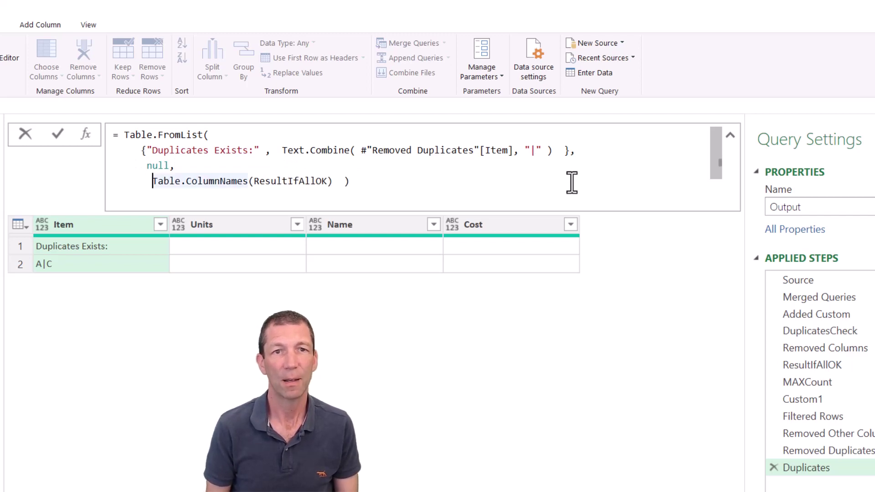
pyautogui.click(398, 199)
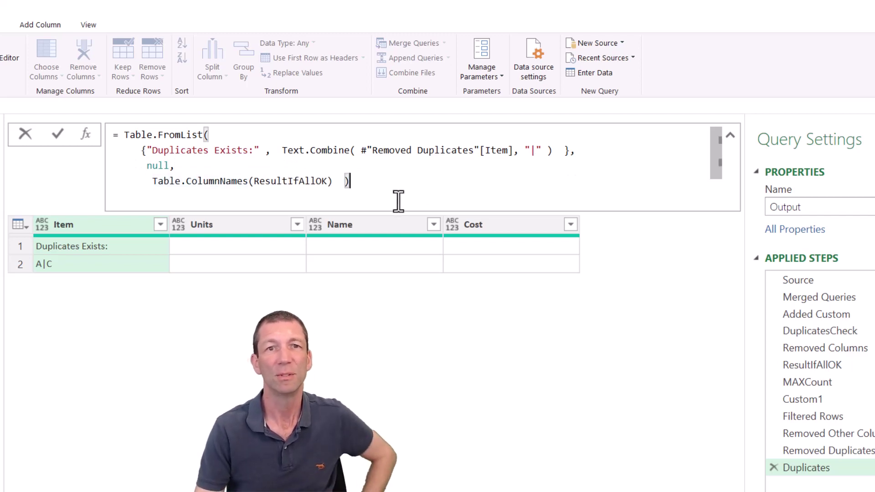
pyautogui.press('Return')
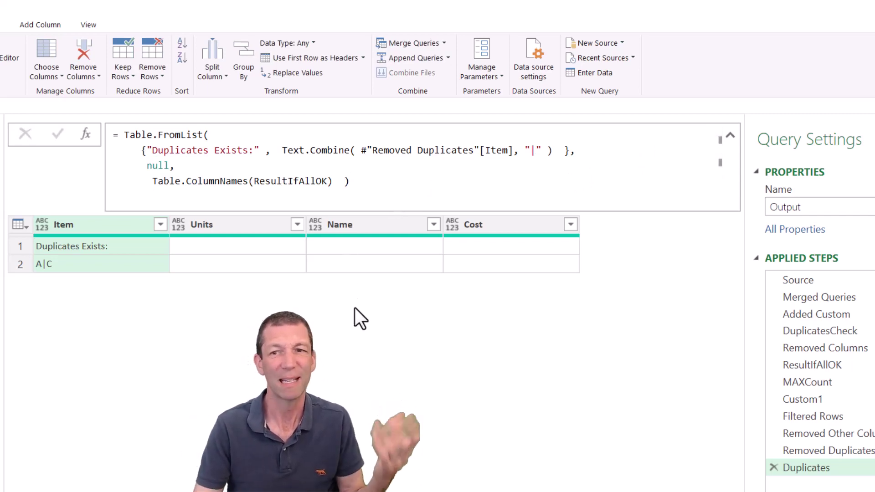
# Set Item and Name to Text and Units and Cost to Whole Number
pyautogui.hotkey('ctrl', 'a')
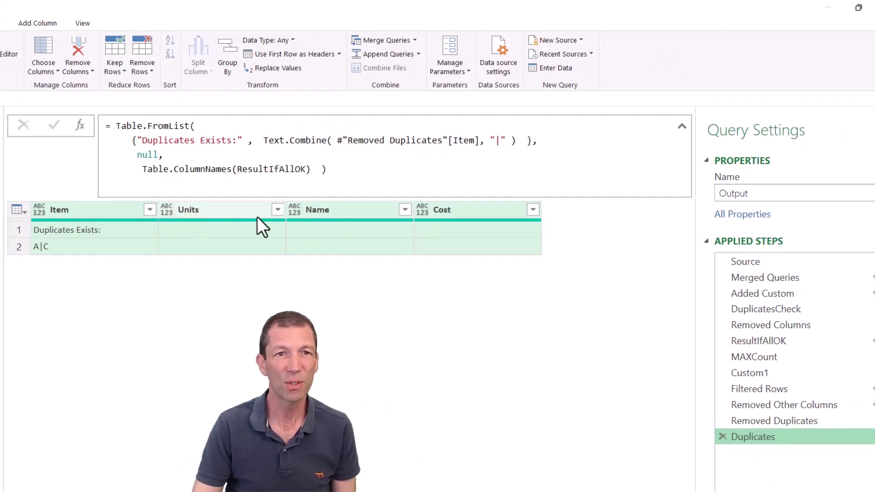
pyautogui.click(38, 209)
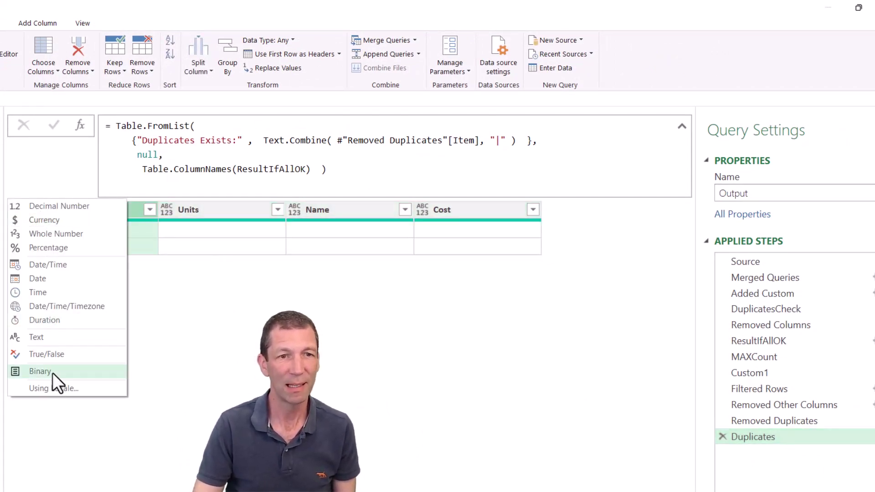
pyautogui.click(54, 337)
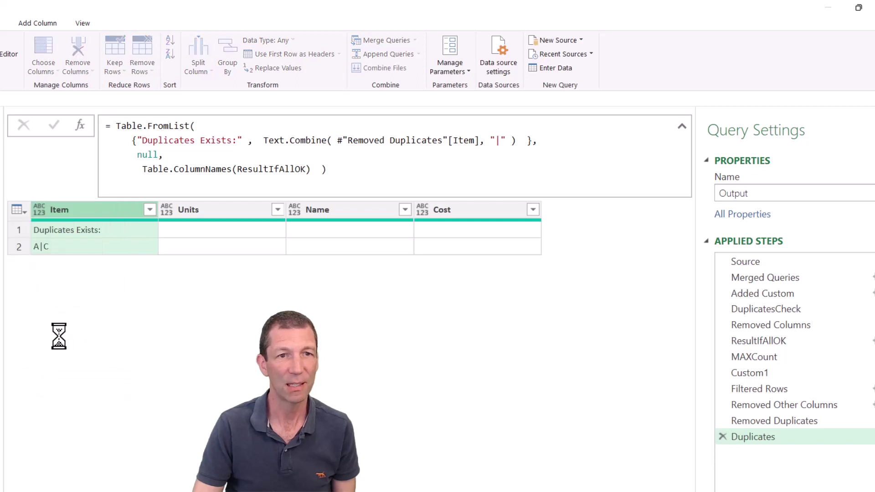
pyautogui.click(166, 209)
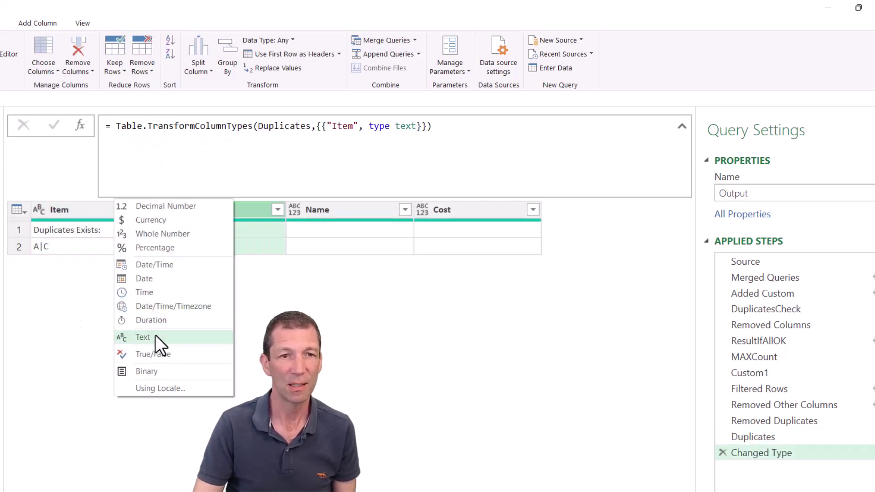
pyautogui.click(168, 234)
pyautogui.click(298, 209)
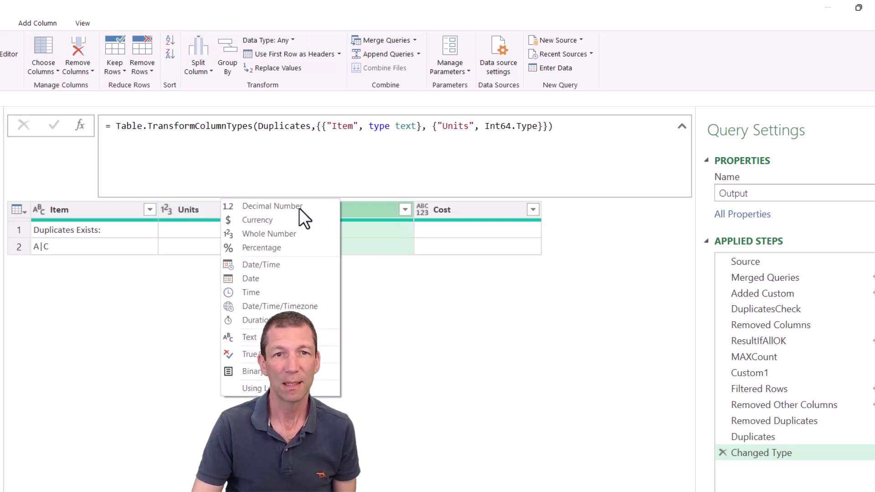
pyautogui.click(254, 338)
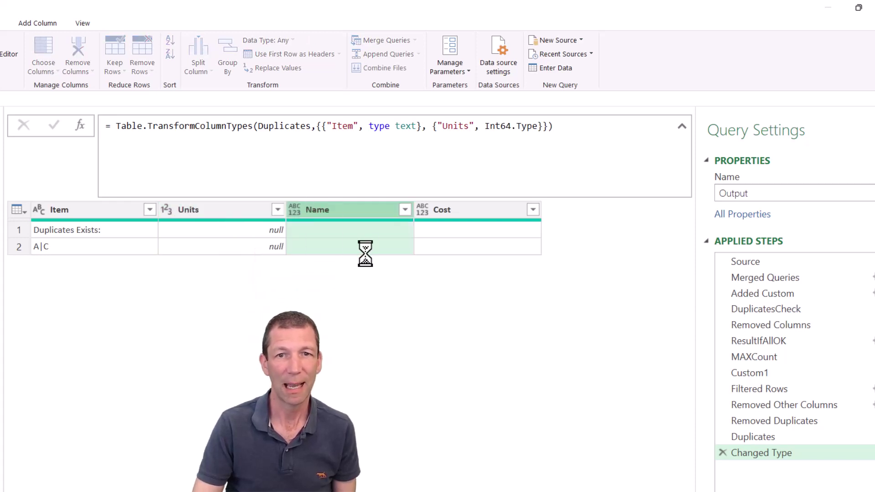
pyautogui.click(422, 210)
pyautogui.click(391, 238)
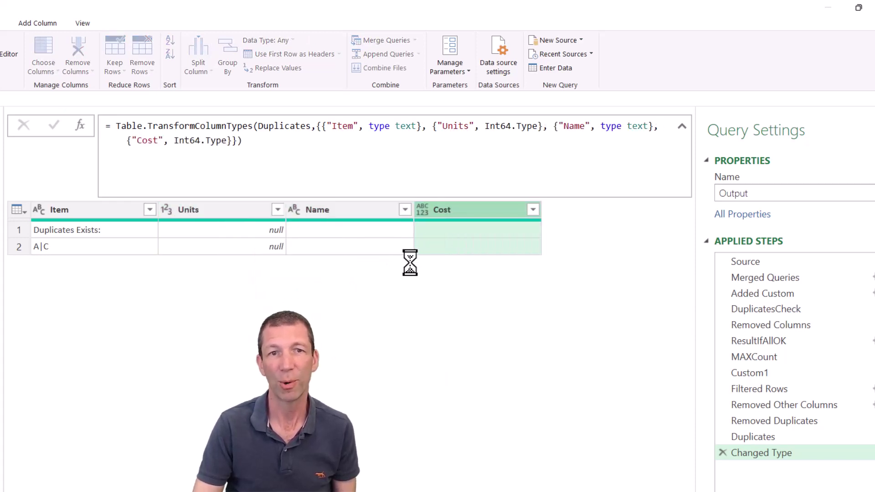
# Rename the Changed Type step to Alert
pyautogui.doubleClick(759, 454)
pyautogui.write('Alert')
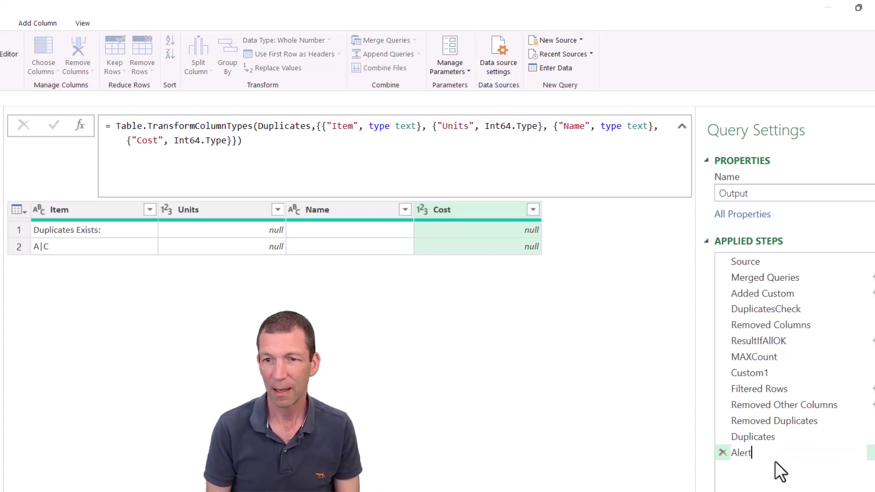
pyautogui.press('Return')
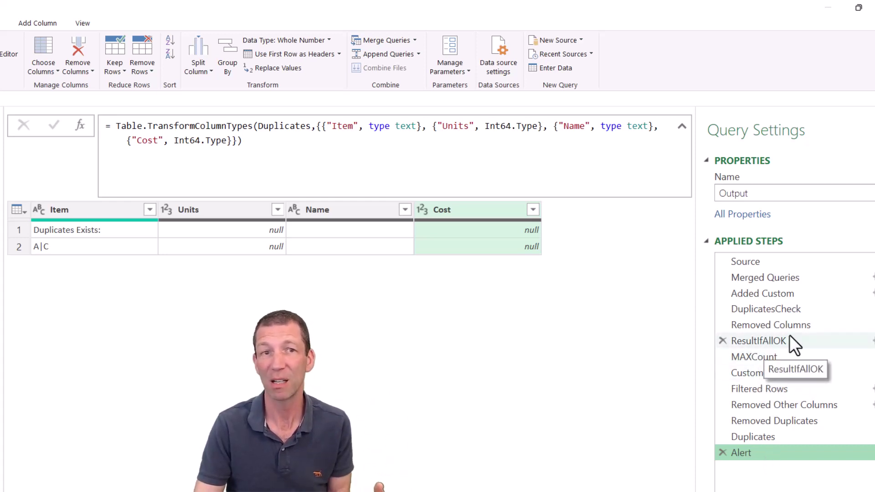
# Add a custom step: = if MAXCount > 1 then Alert else ResultIfAllOK
pyautogui.click(81, 125)
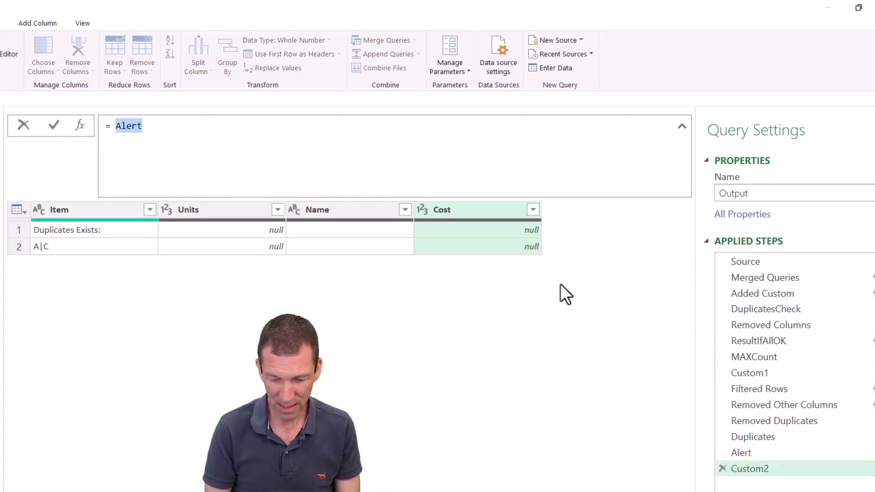
pyautogui.write('if ')
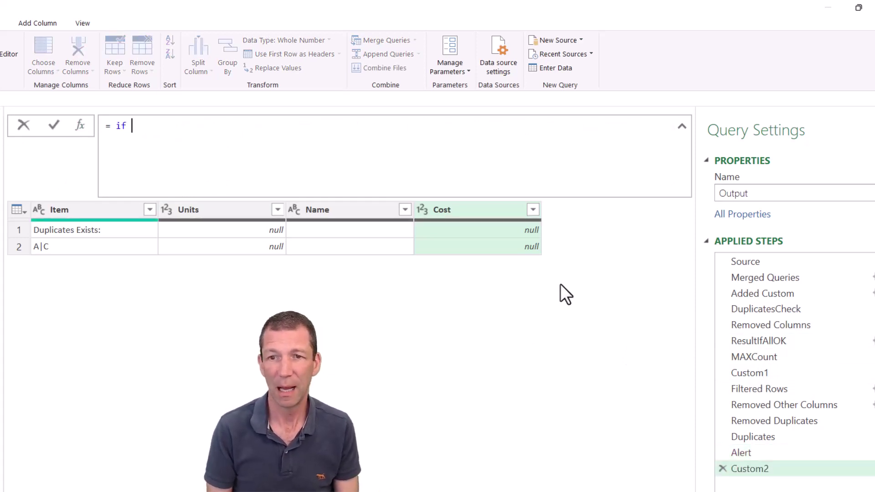
pyautogui.write('MAXCount')
pyautogui.press('Tab')
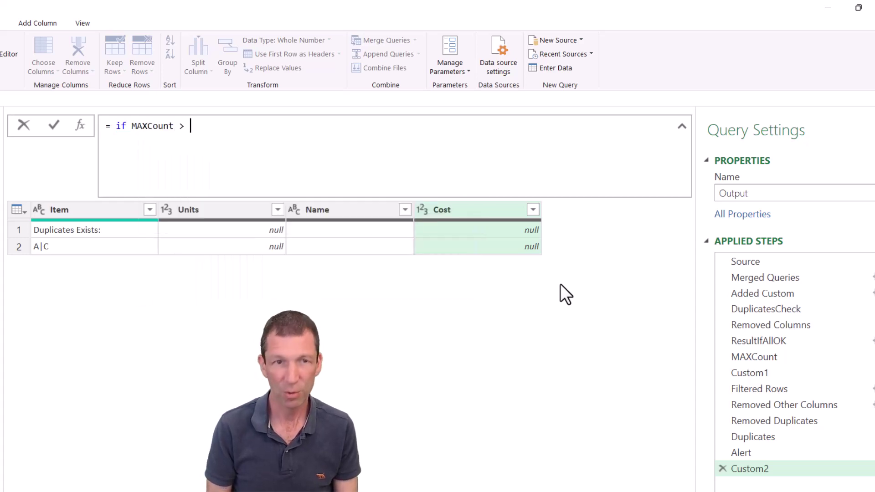
pyautogui.write('> 1 then Alert else ')
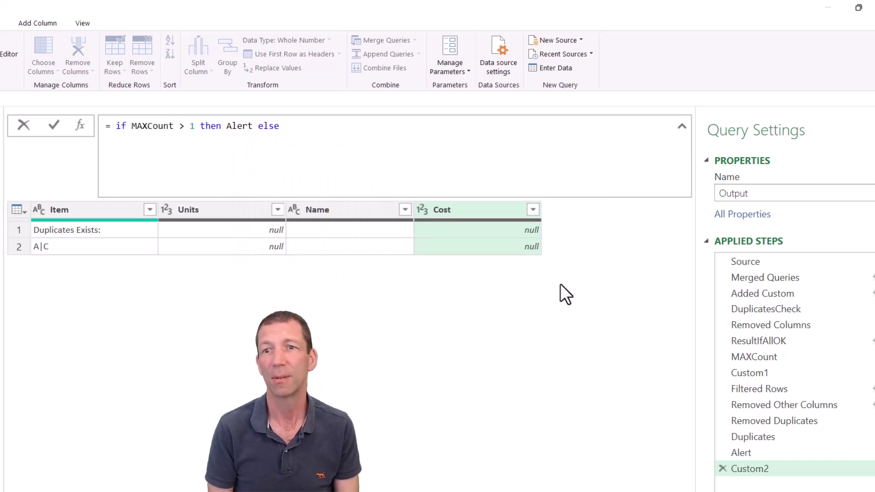
pyautogui.write('ResultIfAllOK')
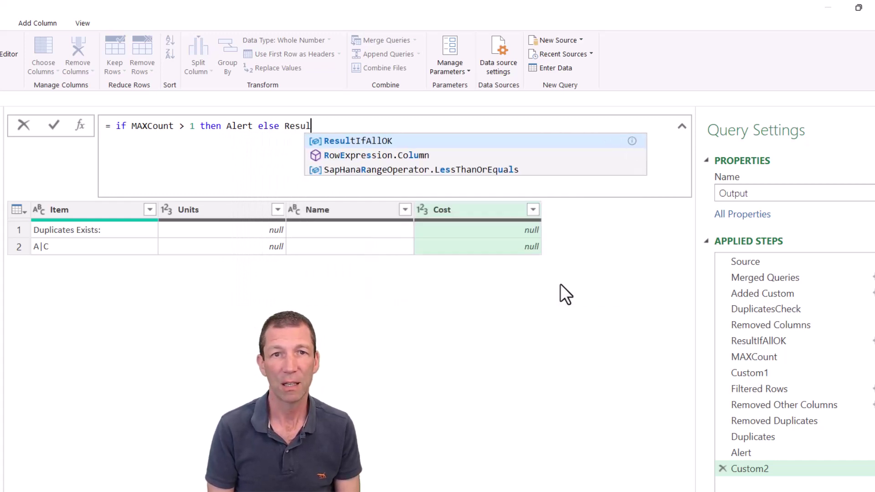
pyautogui.press('Tab')
pyautogui.press('Return')
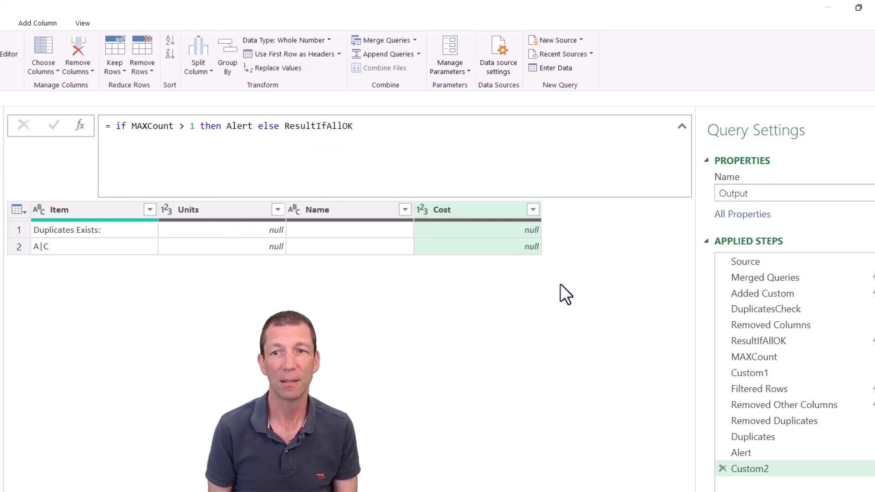
# Rename the new Custom2 step to FinalOutput
pyautogui.doubleClick(773, 475)
pyautogui.write('FinalOutput')
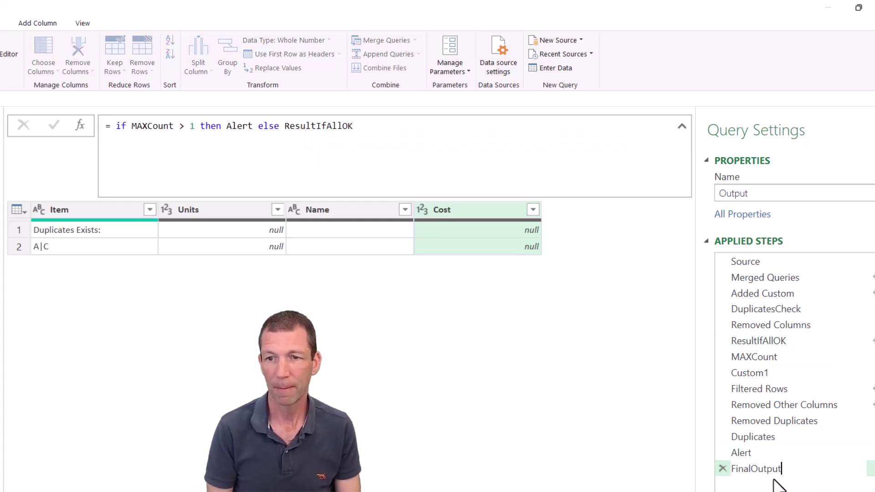
pyautogui.press('Return')
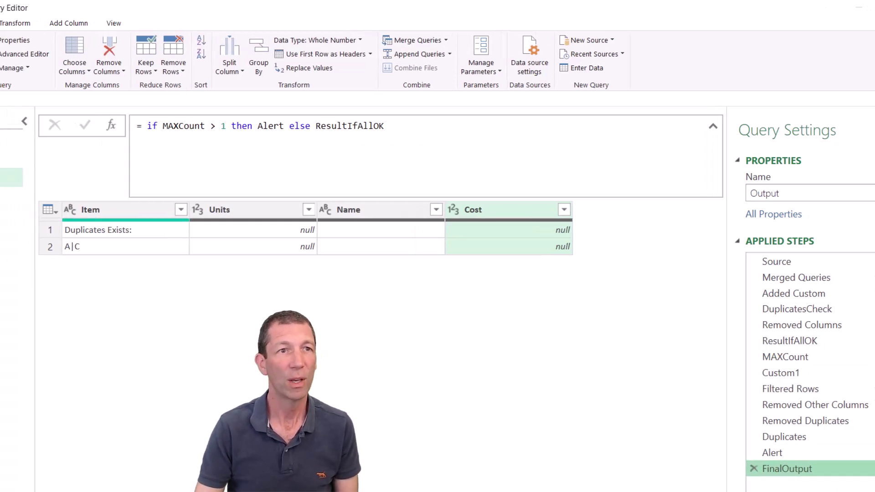
# Load the Output query as a table into the existing worksheet at cell P9
pyautogui.click(17, 71)
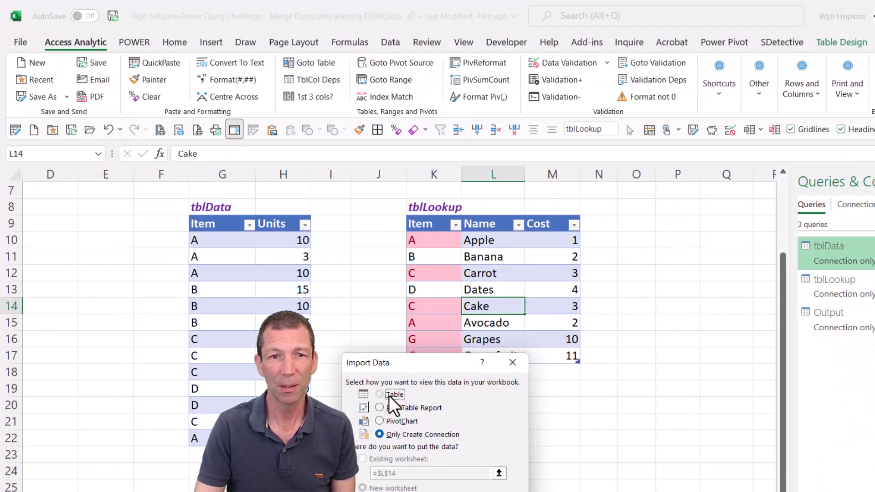
pyautogui.click(385, 459)
pyautogui.click(679, 224)
pyautogui.press('Return')
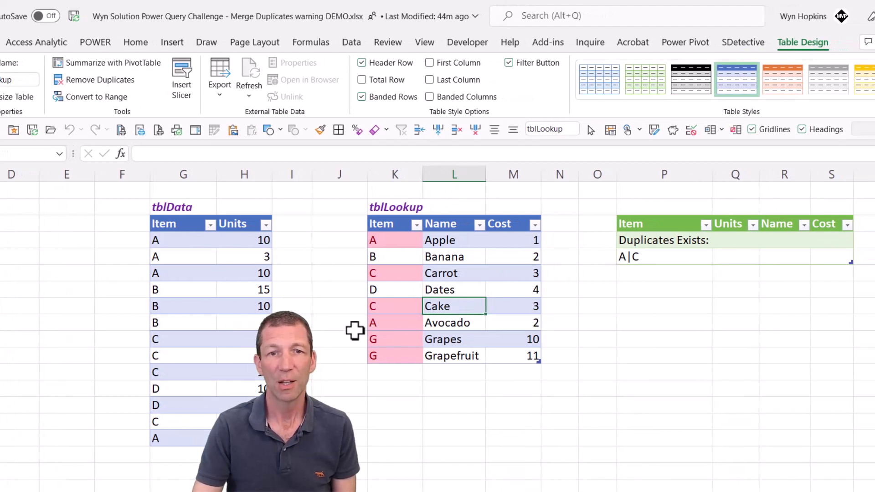
# Add item G below tblData's items and refresh the Output table
pyautogui.moveTo(371, 338); pyautogui.dragTo(385, 354)
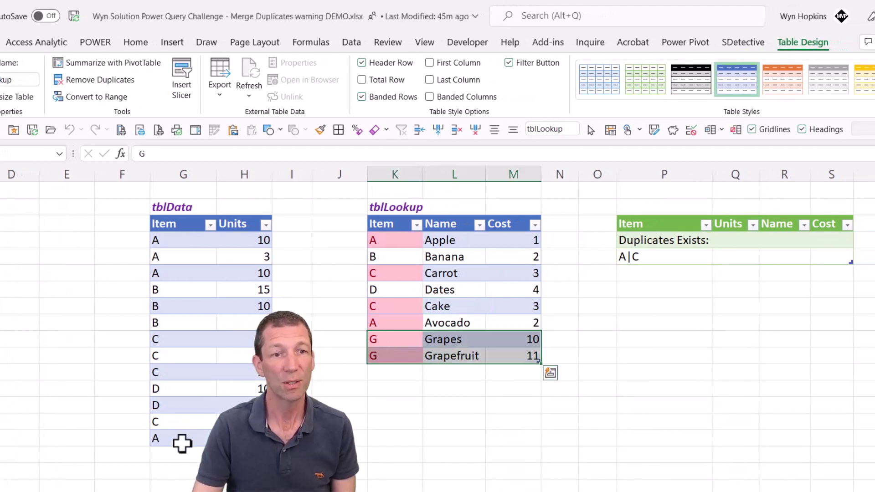
pyautogui.click(169, 210)
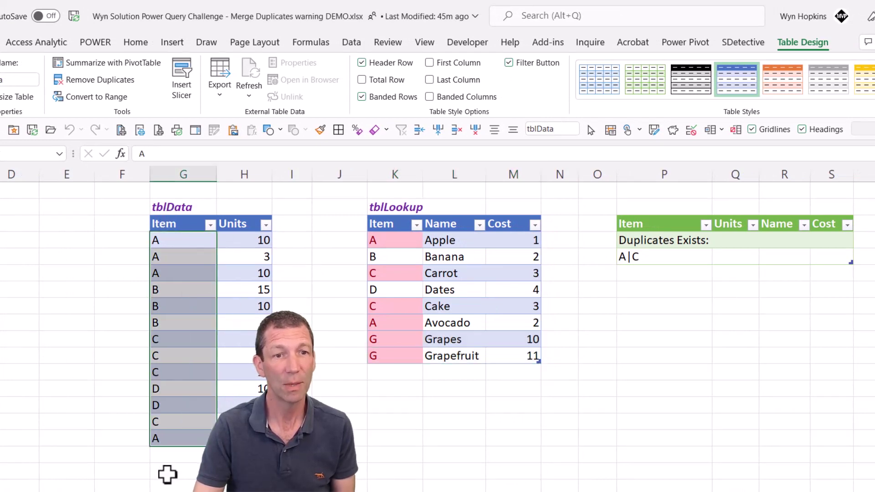
pyautogui.click(177, 456)
pyautogui.write('G')
pyautogui.press('Tab')
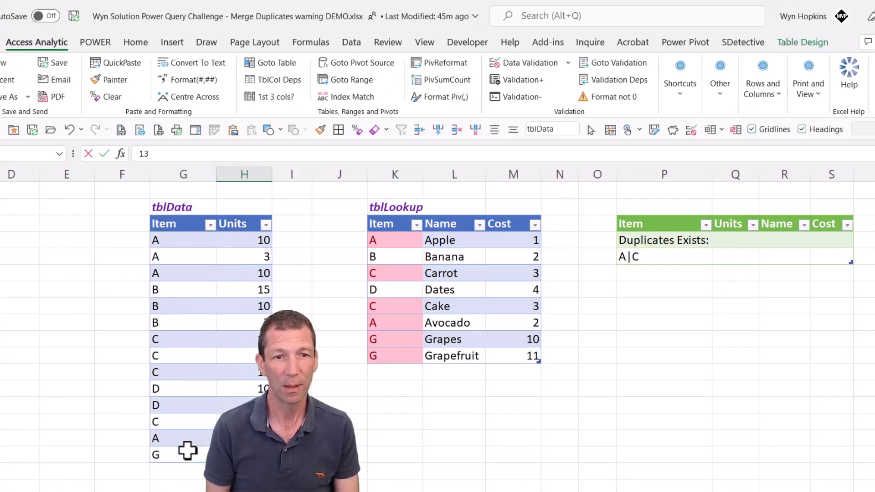
pyautogui.rightClick(632, 260)
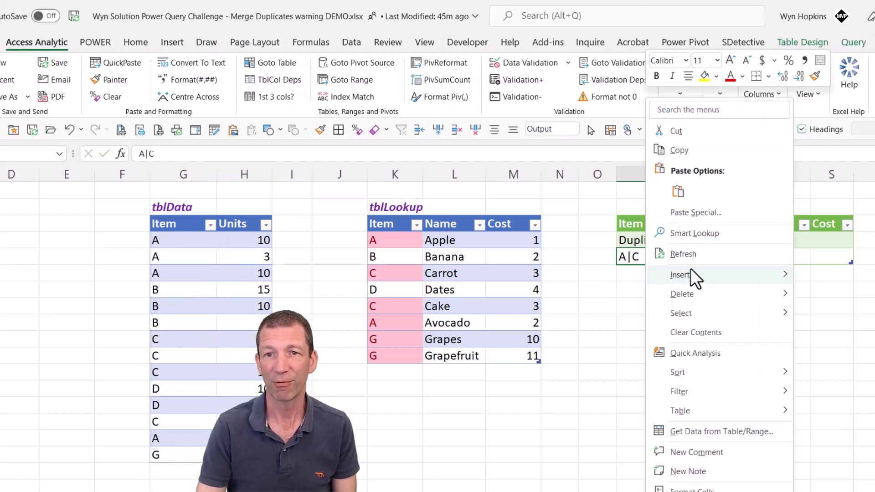
pyautogui.click(691, 255)
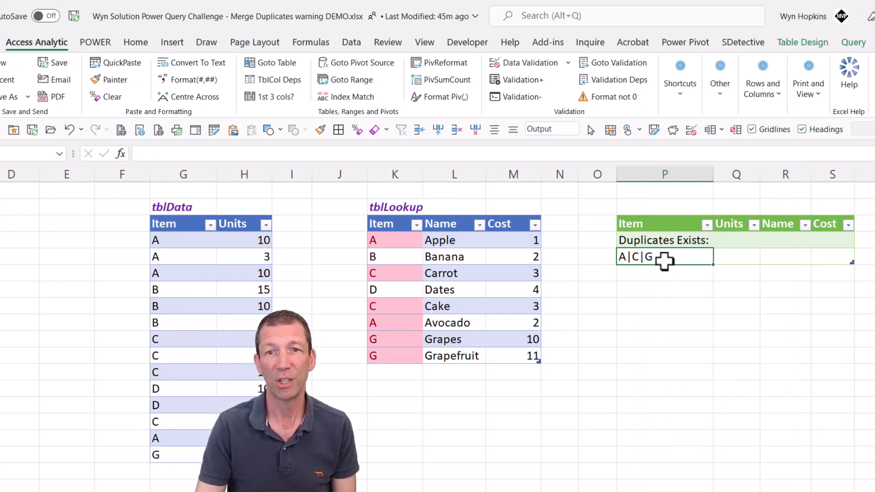
# Change tblLookup's duplicate item codes for Carrot, Avocado and Grapes to X, Y and Z
pyautogui.click(392, 273)
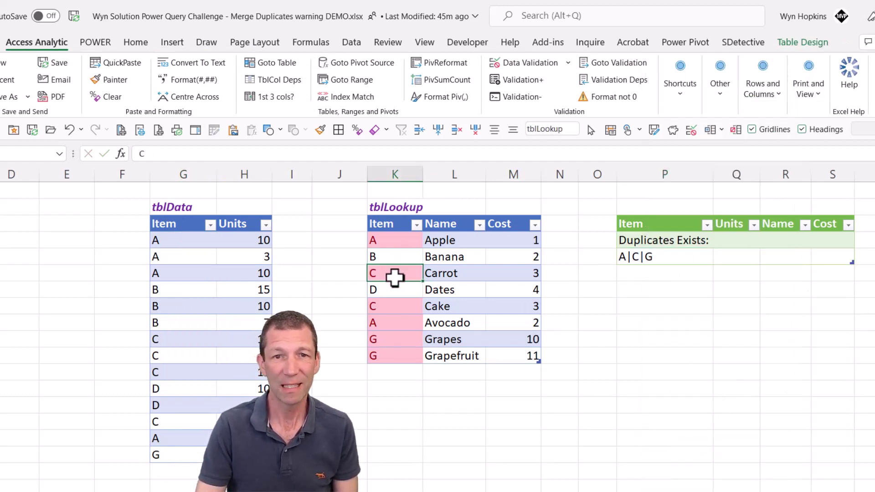
pyautogui.write('X')
pyautogui.press('Return')
pyautogui.press('Return')
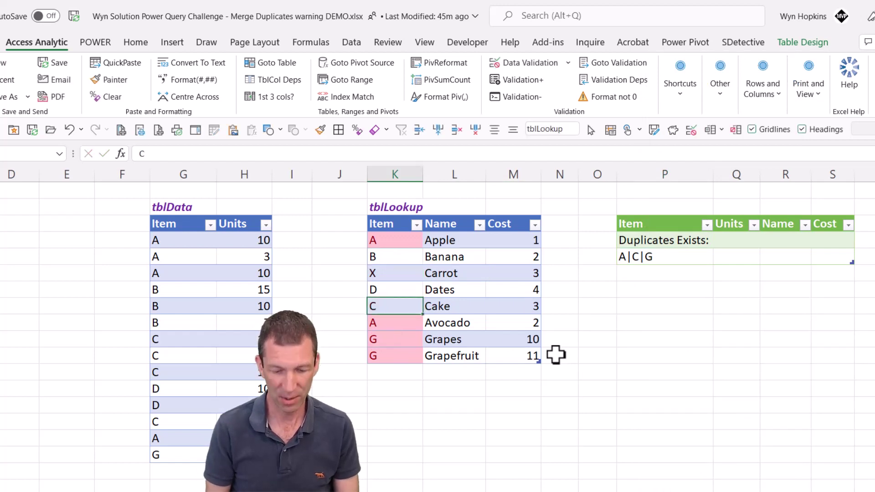
pyautogui.press('Return')
pyautogui.write('Y')
pyautogui.press('Return')
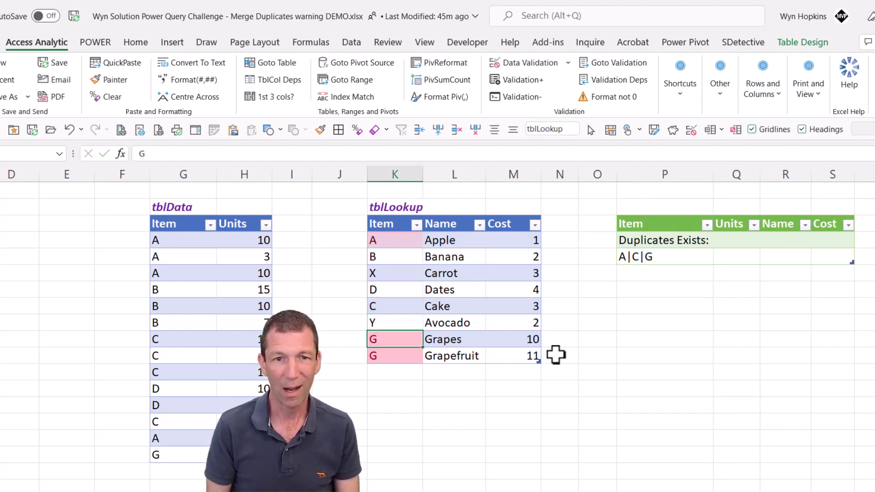
pyautogui.write('Z')
pyautogui.press('Return')
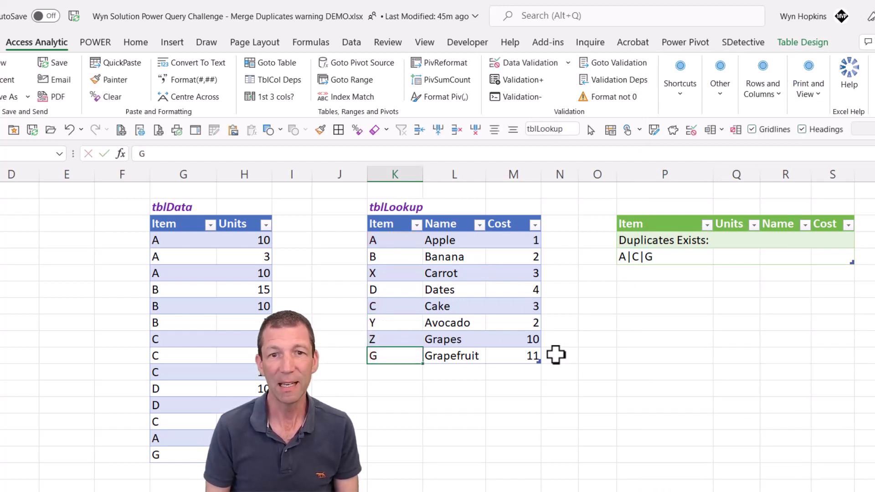
# Refresh the Output table so it shows 14 merged rows with Name and Cost
pyautogui.click(814, 254)
pyautogui.rightClick(814, 253)
pyautogui.click(844, 254)
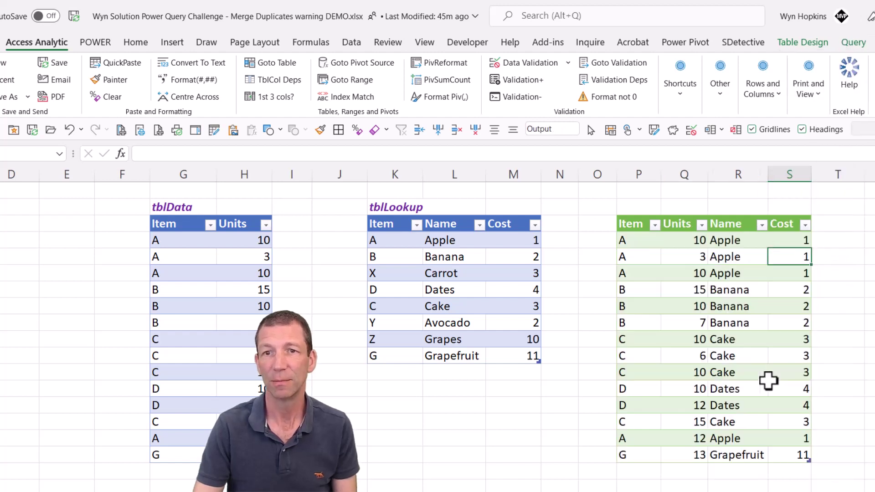